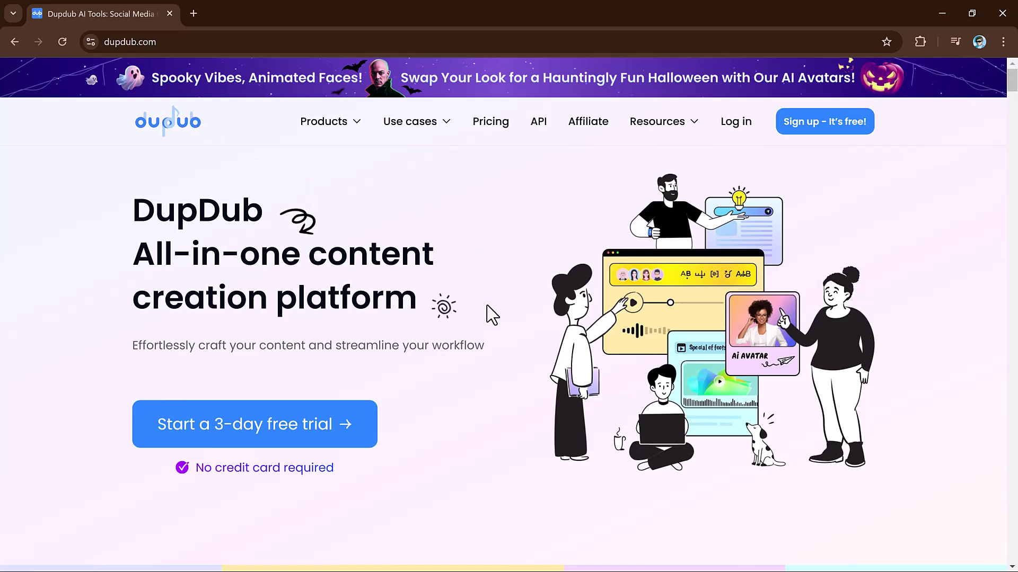
# Browse the tools home page, then open the AI avatar editor and scroll its photo avatar templates
pyautogui.scroll(-7, 492, 314)
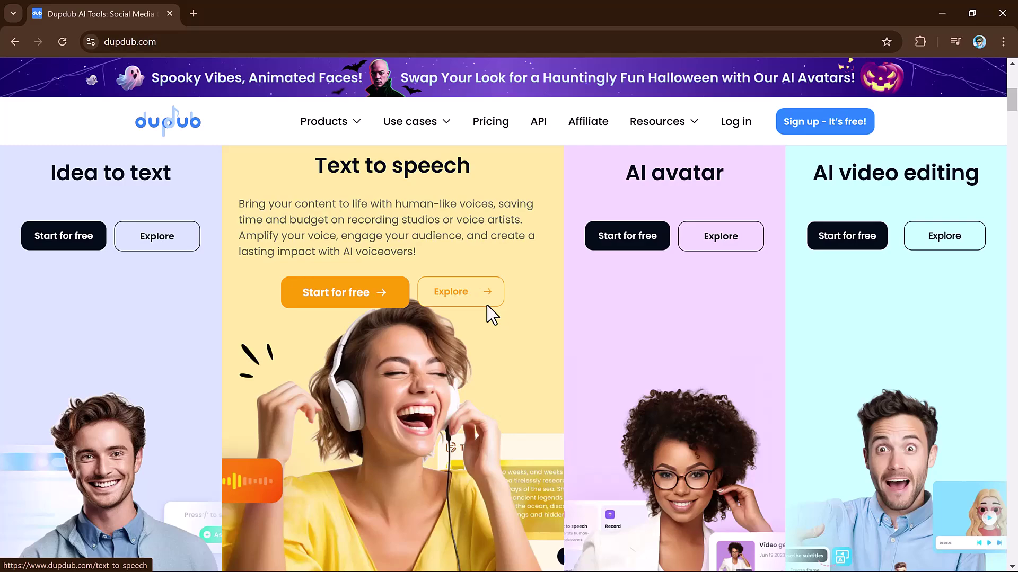
pyautogui.scroll(-6, 492, 315)
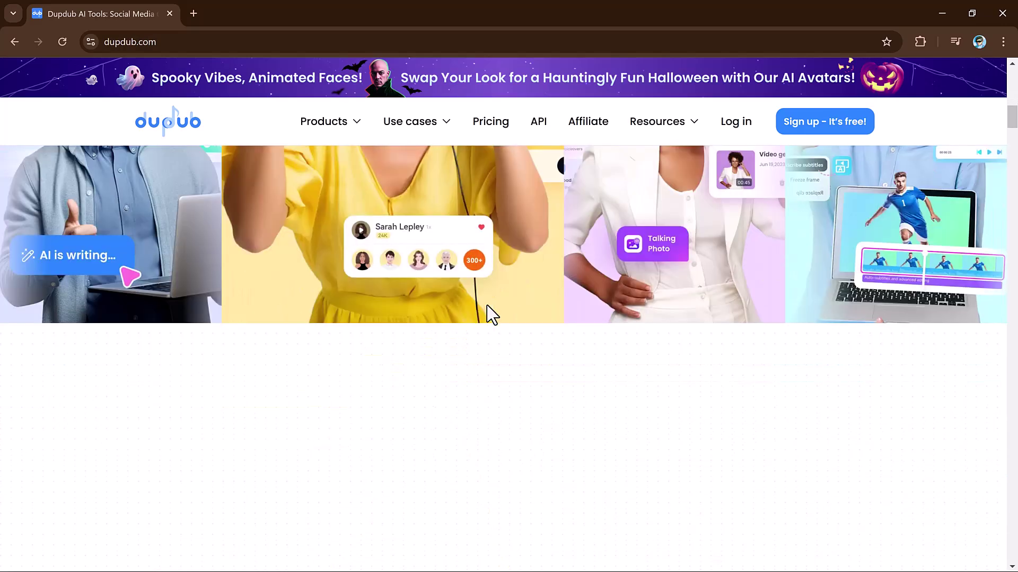
pyautogui.scroll(-3, 492, 315)
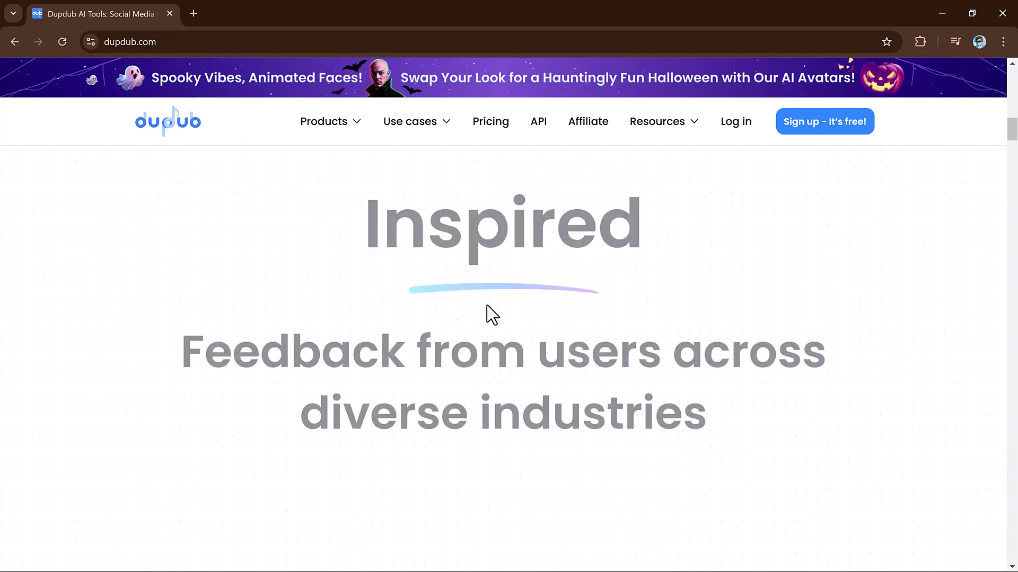
pyautogui.scroll(-5, 492, 315)
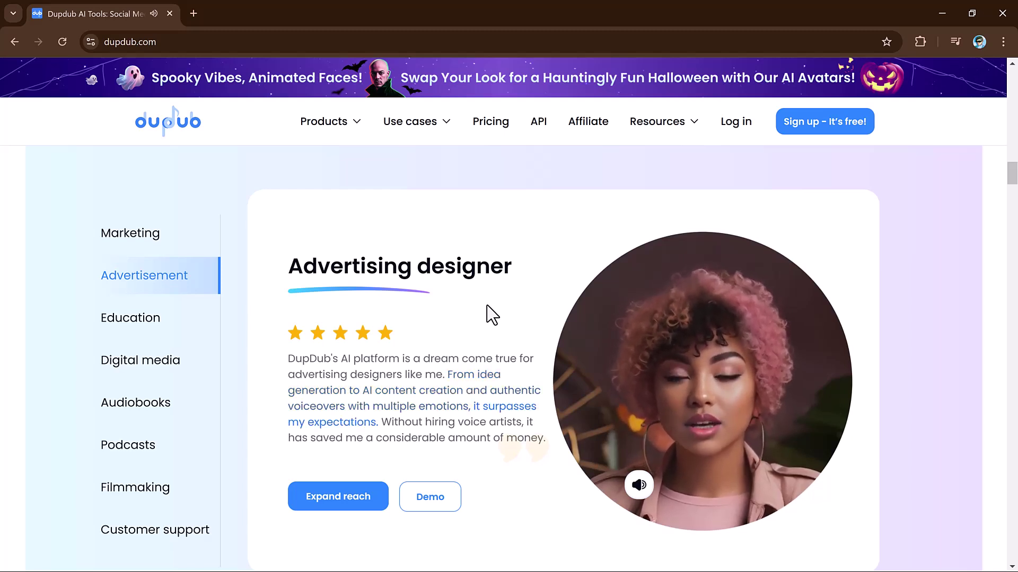
pyautogui.scroll(-8, 491, 315)
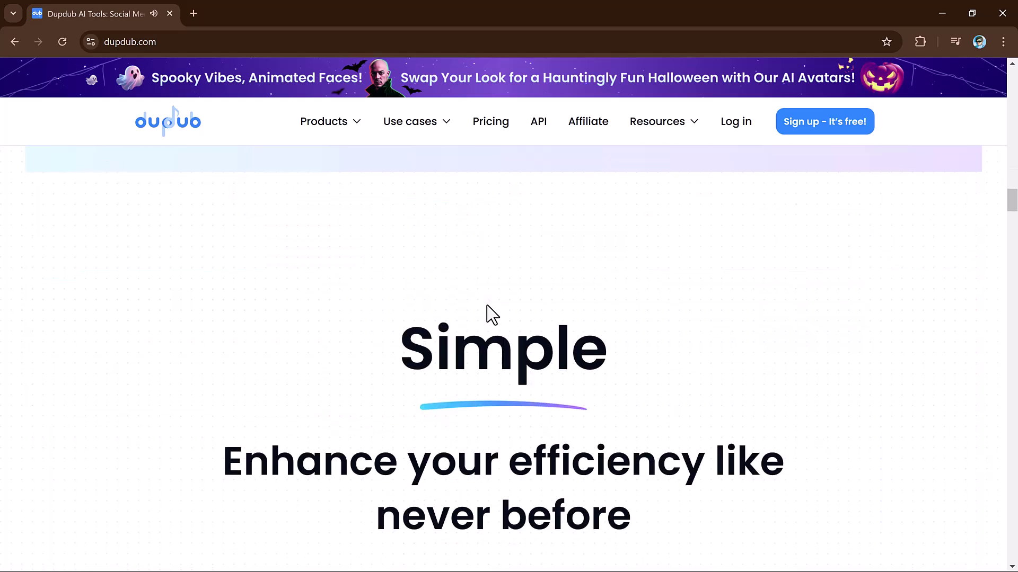
pyautogui.scroll(-1, 488, 306)
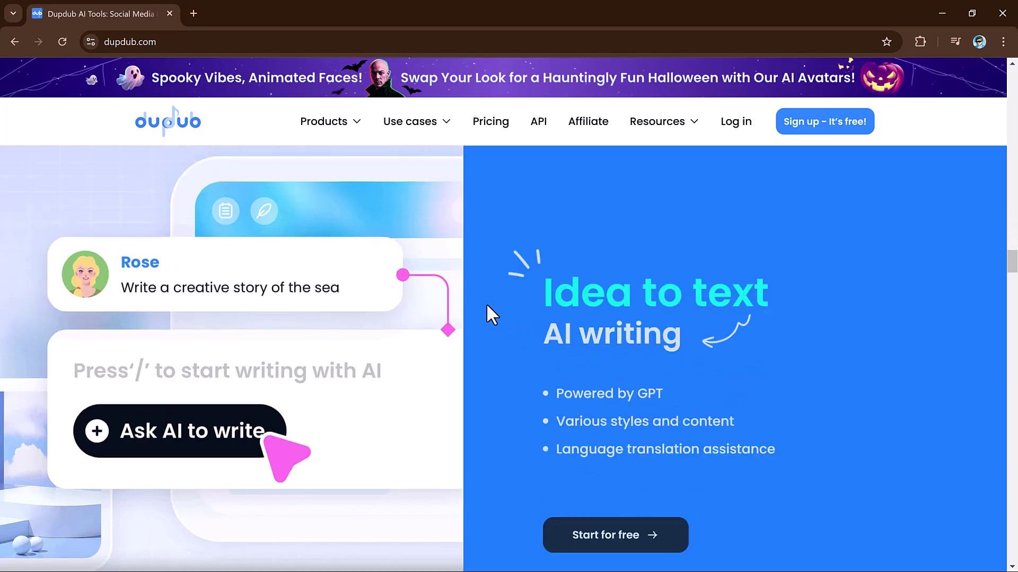
pyautogui.scroll(-3, 486, 306)
pyautogui.scroll(-3, 487, 306)
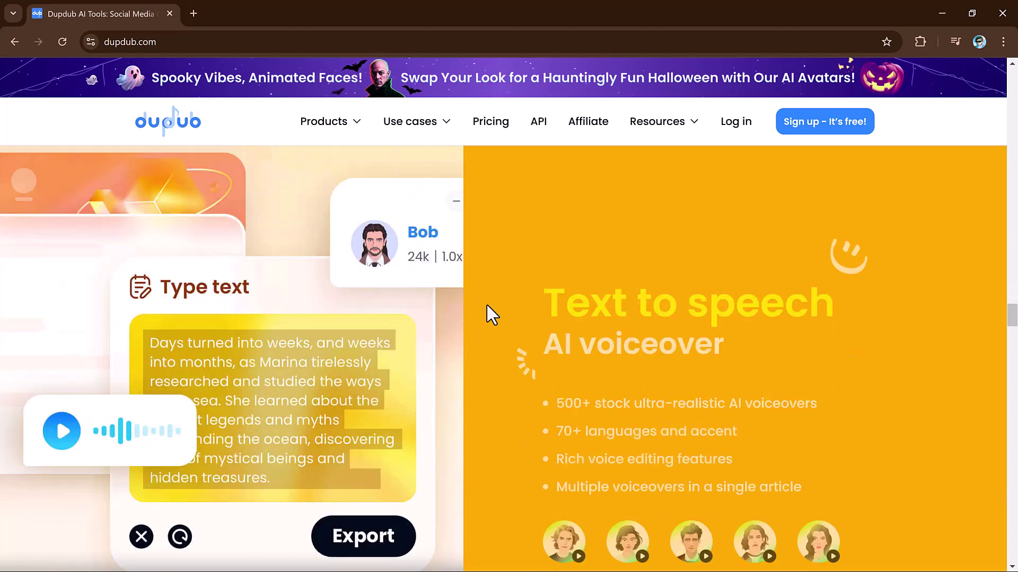
pyautogui.scroll(-3, 487, 306)
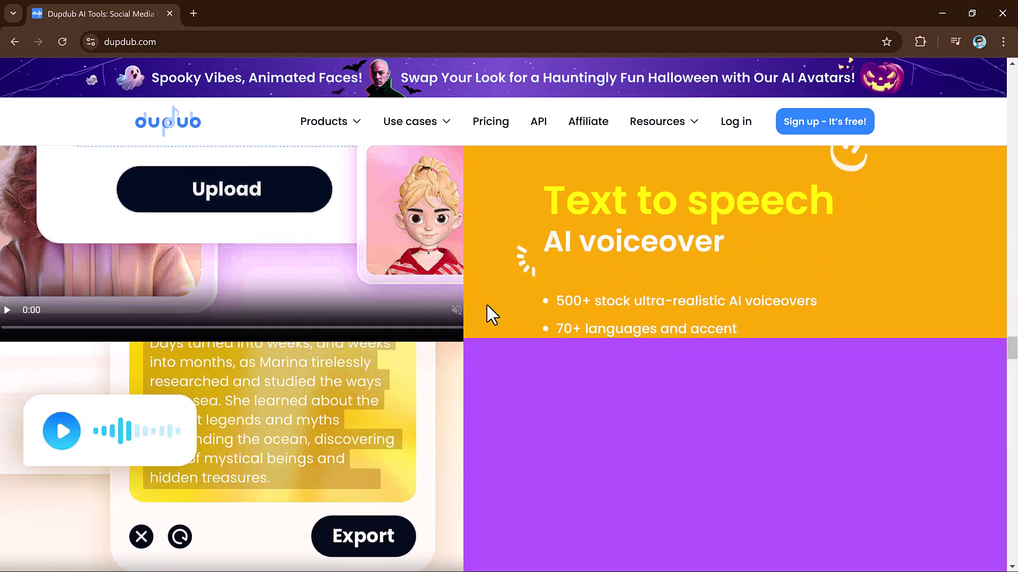
pyautogui.scroll(-5, 486, 306)
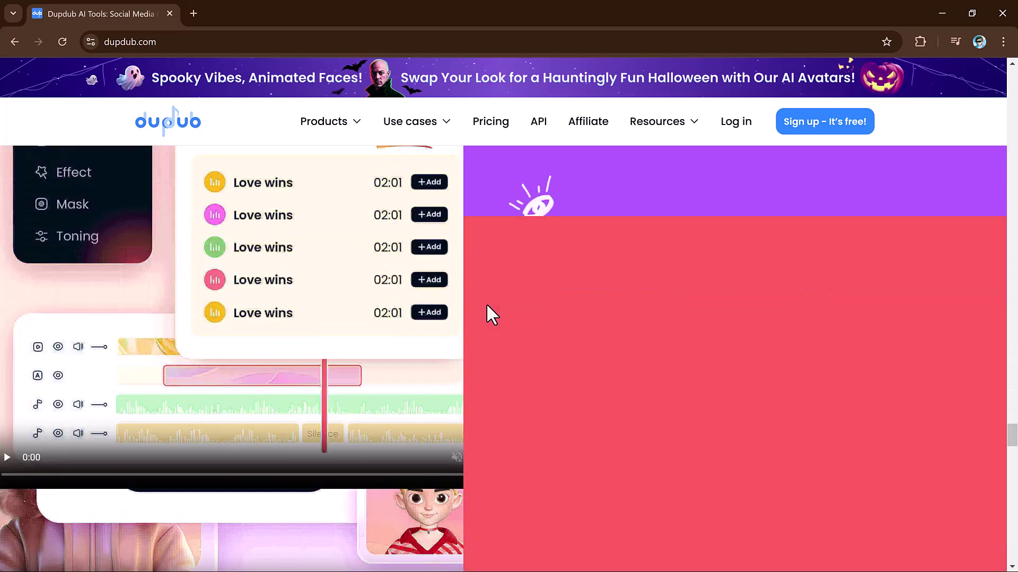
pyautogui.scroll(-3, 486, 306)
pyautogui.scroll(-5, 486, 306)
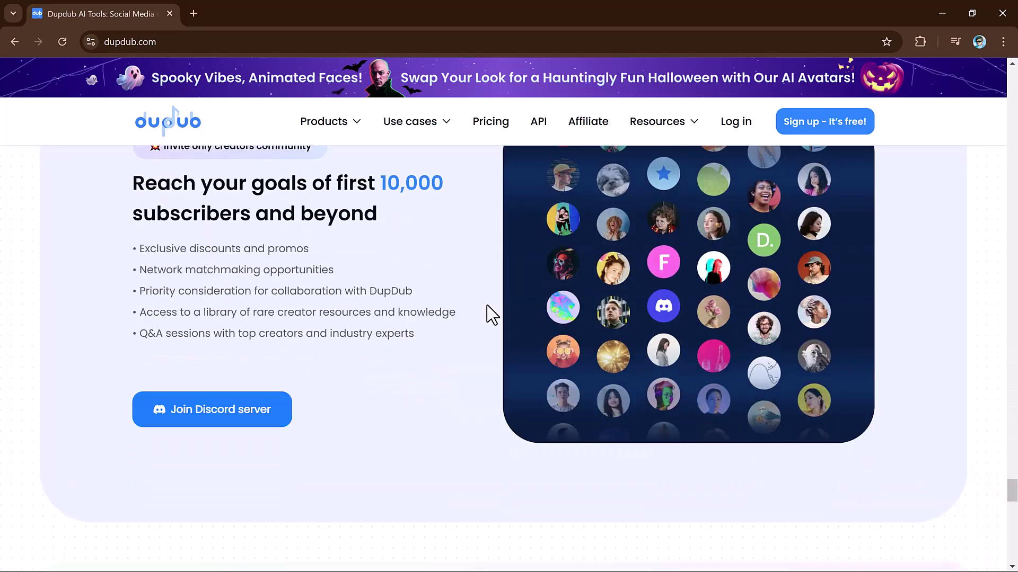
pyautogui.scroll(2, 492, 313)
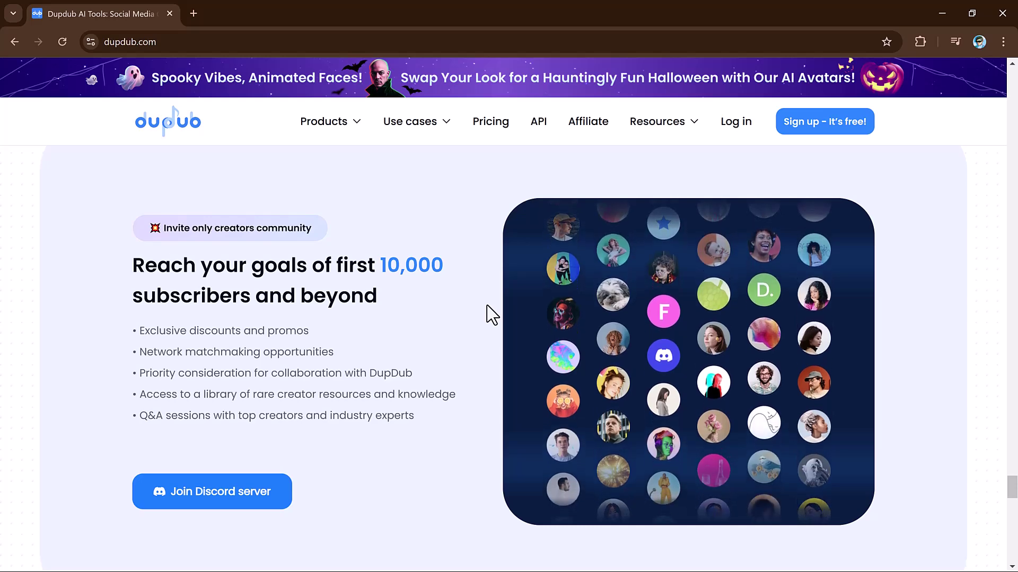
pyautogui.scroll(-6, 492, 314)
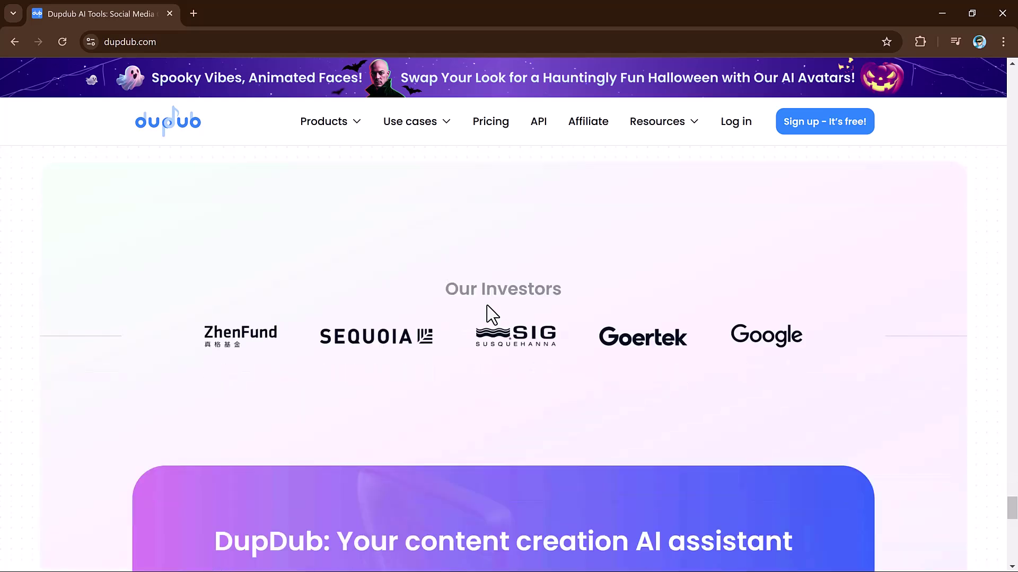
pyautogui.scroll(-6, 487, 306)
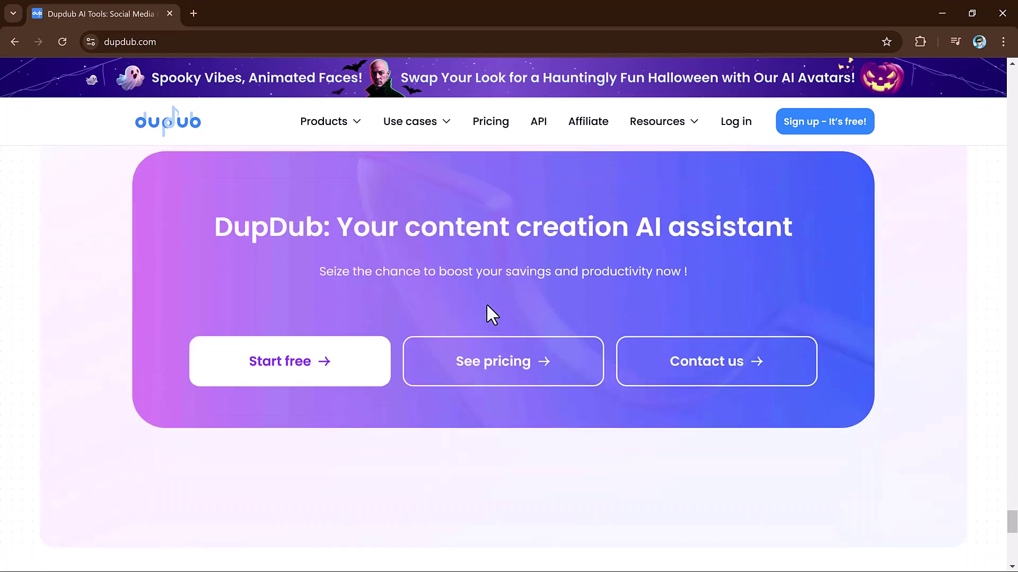
pyautogui.scroll(-8, 492, 314)
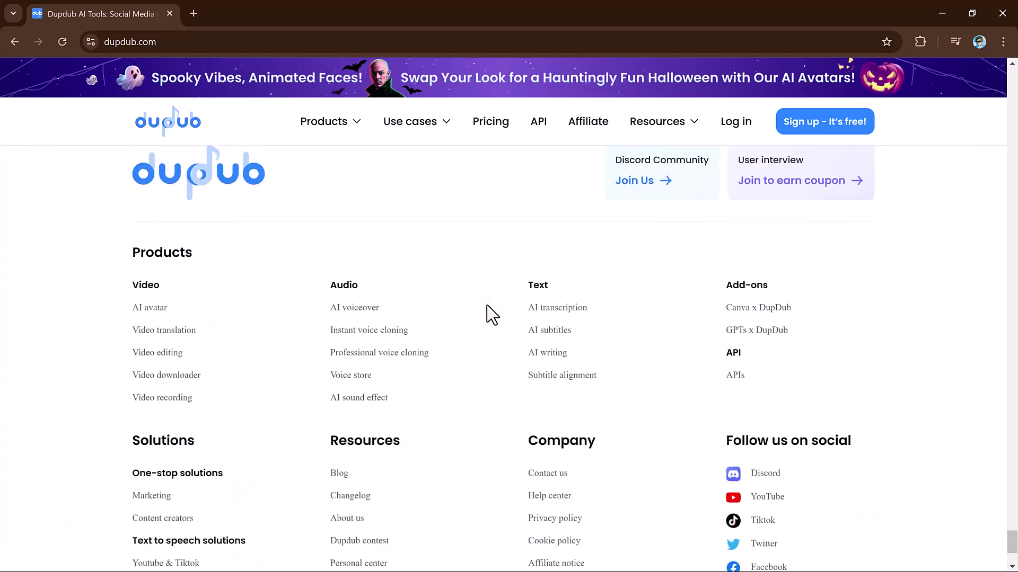
pyautogui.scroll(-4, 491, 314)
pyautogui.scroll(13, 492, 315)
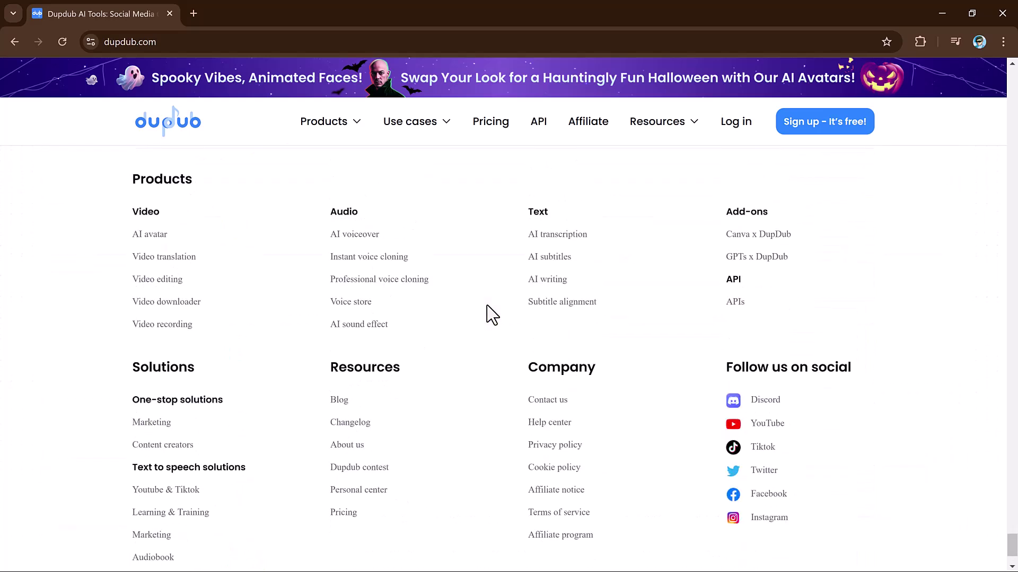
pyautogui.scroll(12, 492, 315)
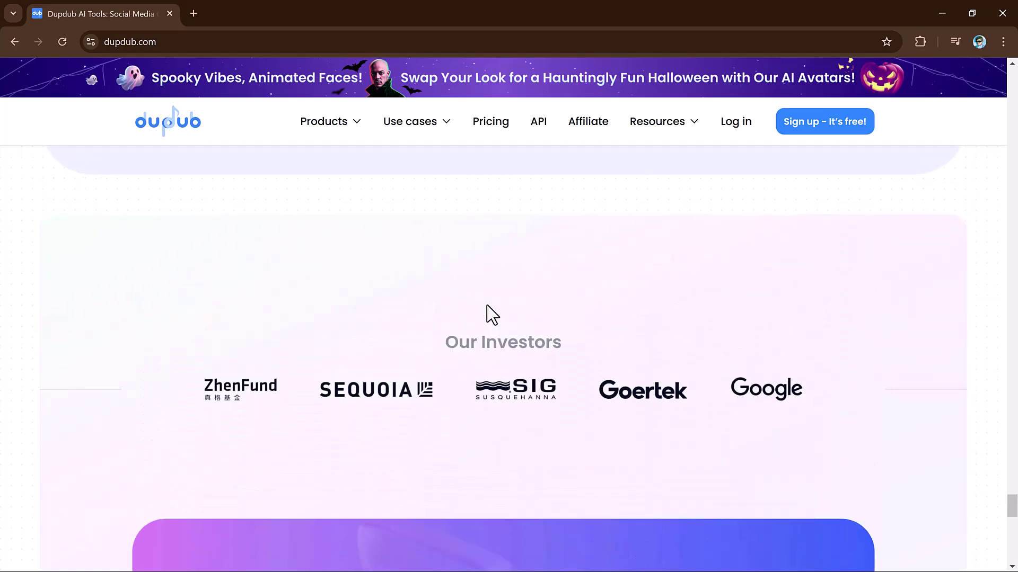
pyautogui.scroll(4, 492, 315)
pyautogui.scroll(5, 492, 315)
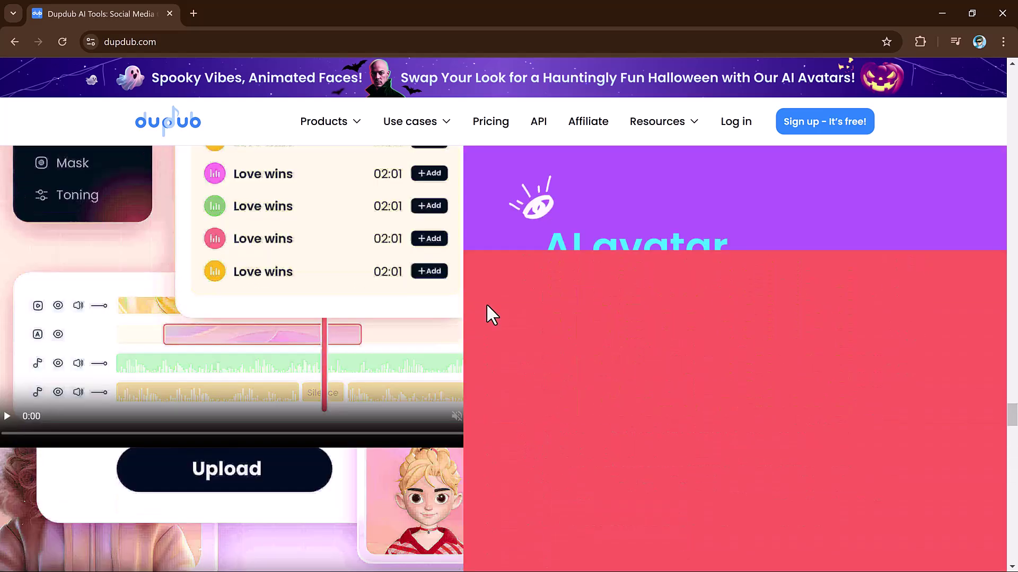
pyautogui.scroll(6, 486, 307)
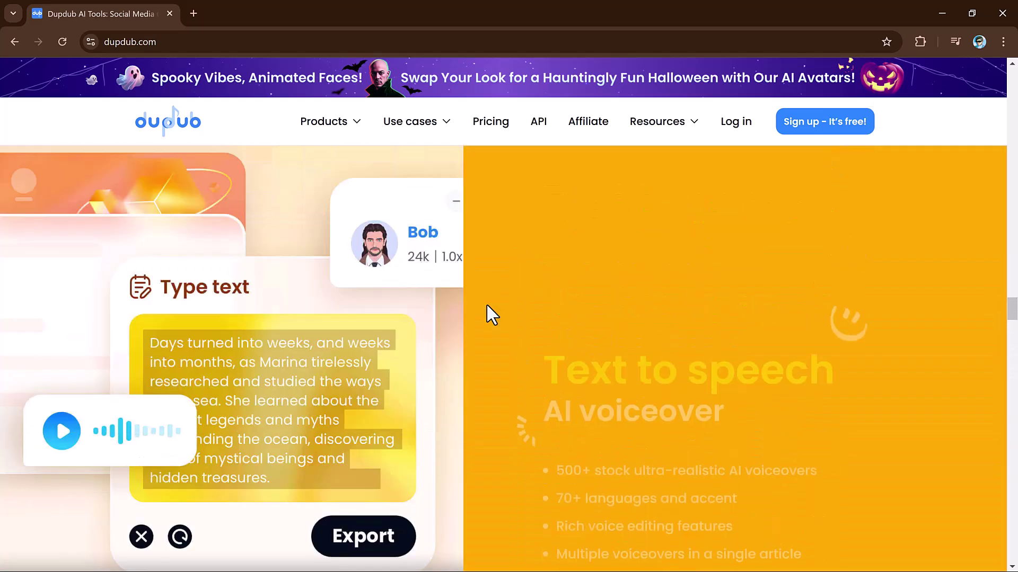
pyautogui.scroll(3, 486, 306)
pyautogui.scroll(4, 492, 315)
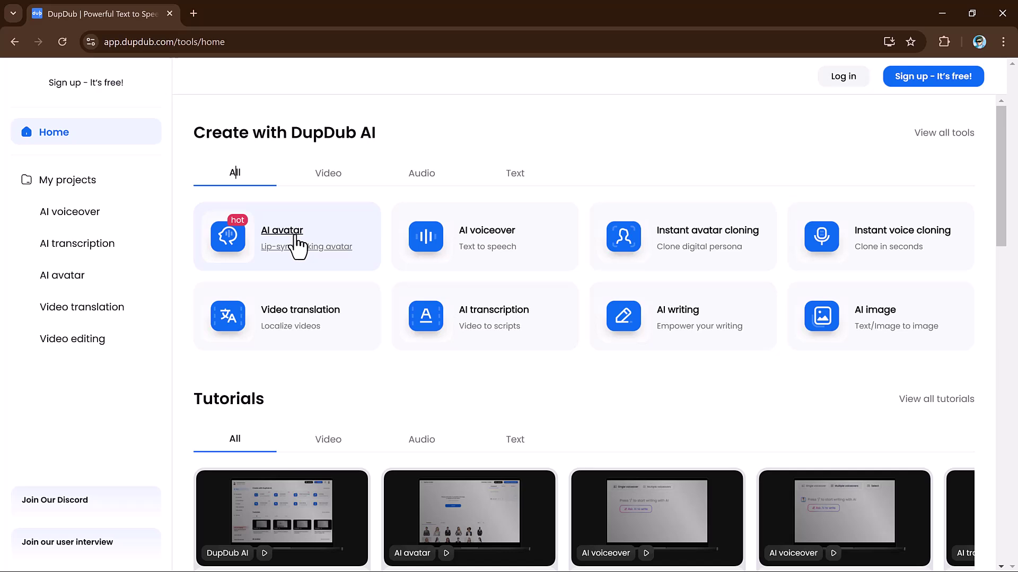
pyautogui.click(298, 245)
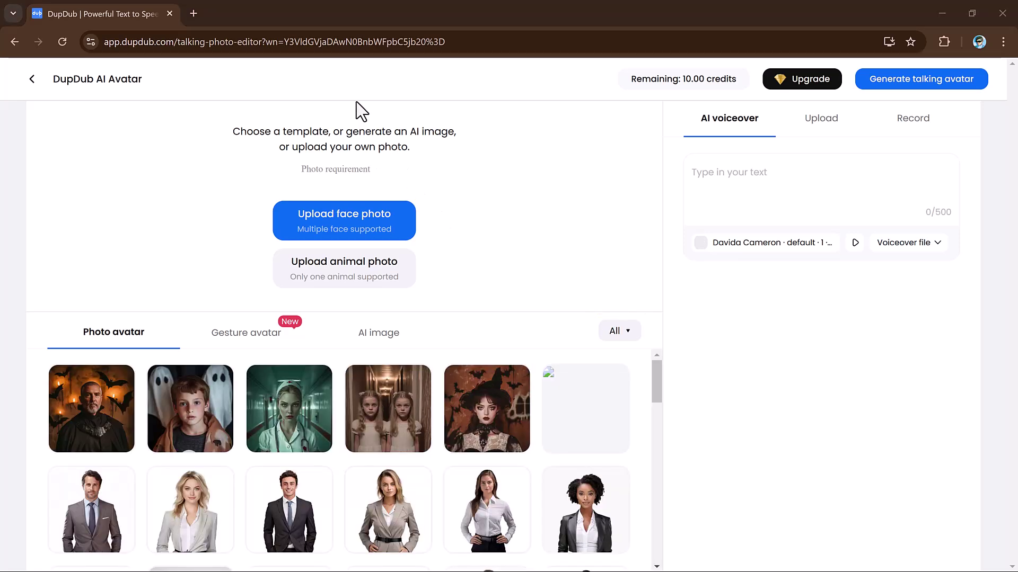
pyautogui.scroll(-5, 323, 469)
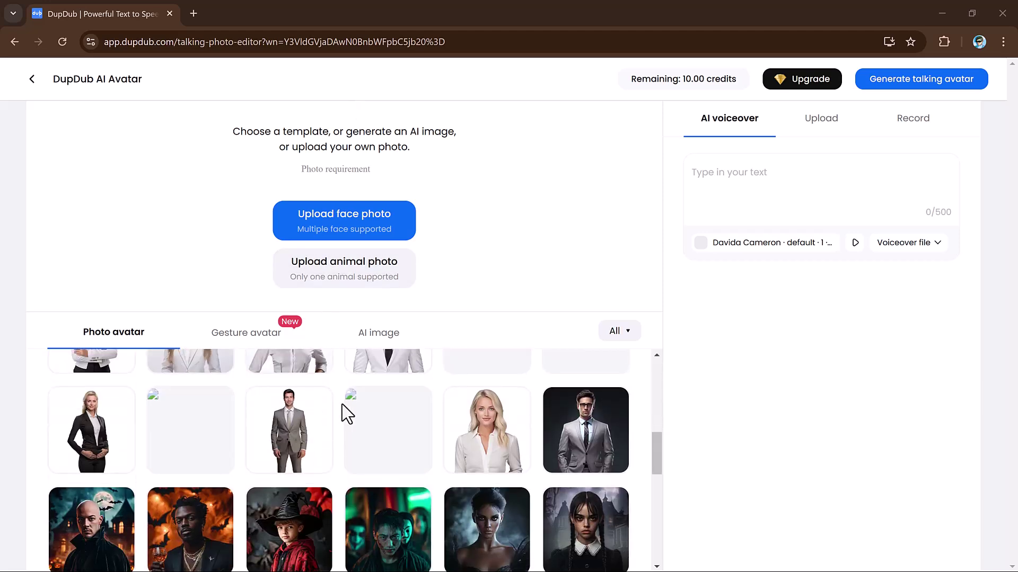
# Pick the blonde woman in a white blazer as the avatar, trying and discarding a crop
pyautogui.click(354, 398)
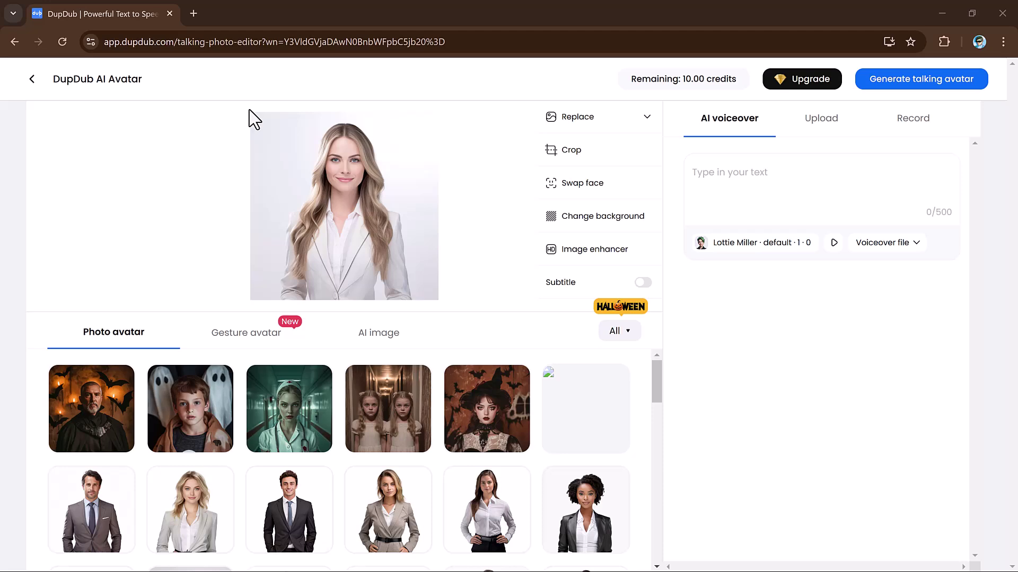
pyautogui.click(575, 159)
pyautogui.moveTo(325, 191); pyautogui.dragTo(328, 191)
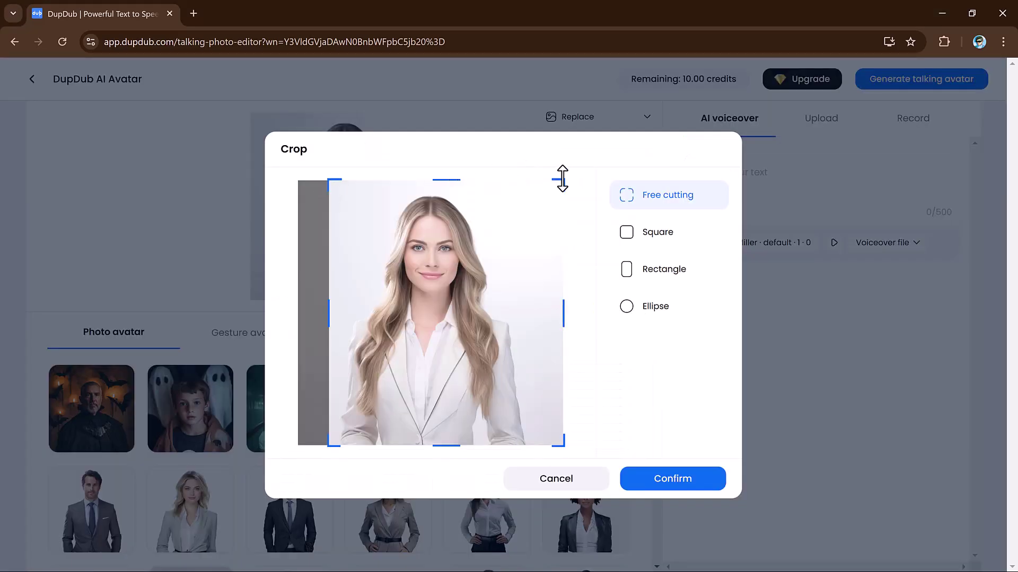
pyautogui.moveTo(563, 177); pyautogui.dragTo(531, 186)
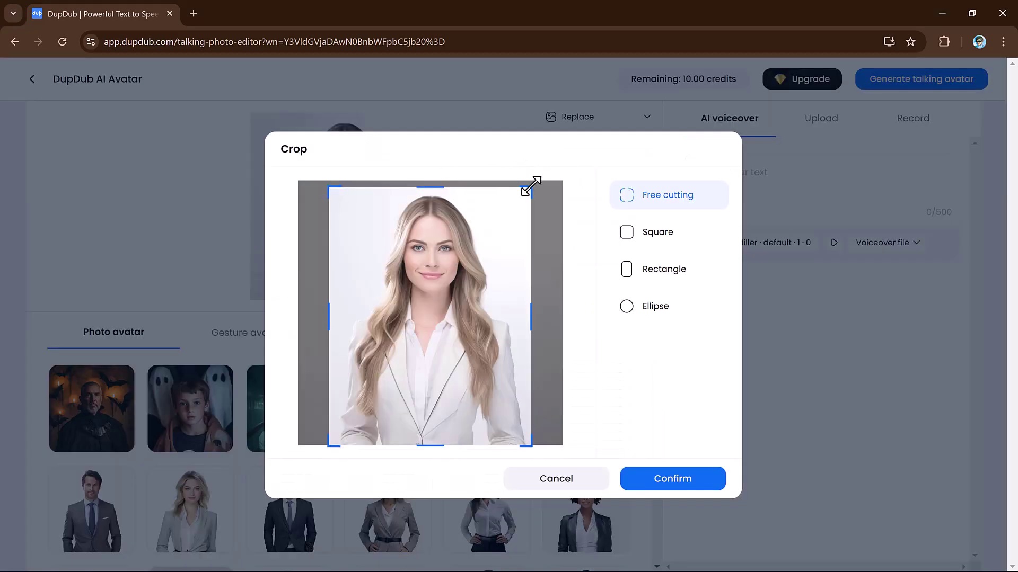
pyautogui.click(581, 483)
# Set the avatar's background colour to dark maroon (#3E1B1B) and confirm it
pyautogui.click(574, 190)
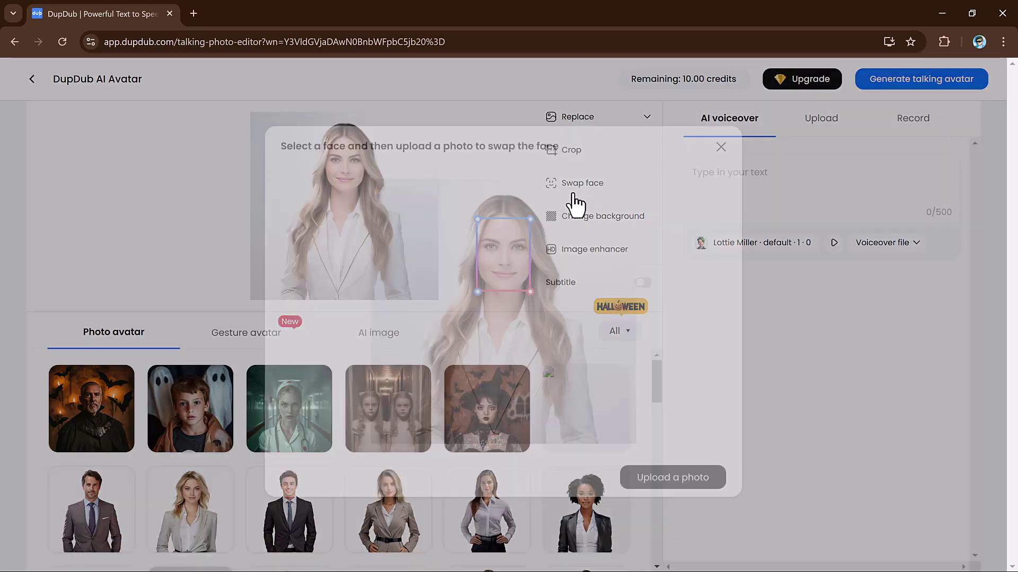
pyautogui.click(721, 156)
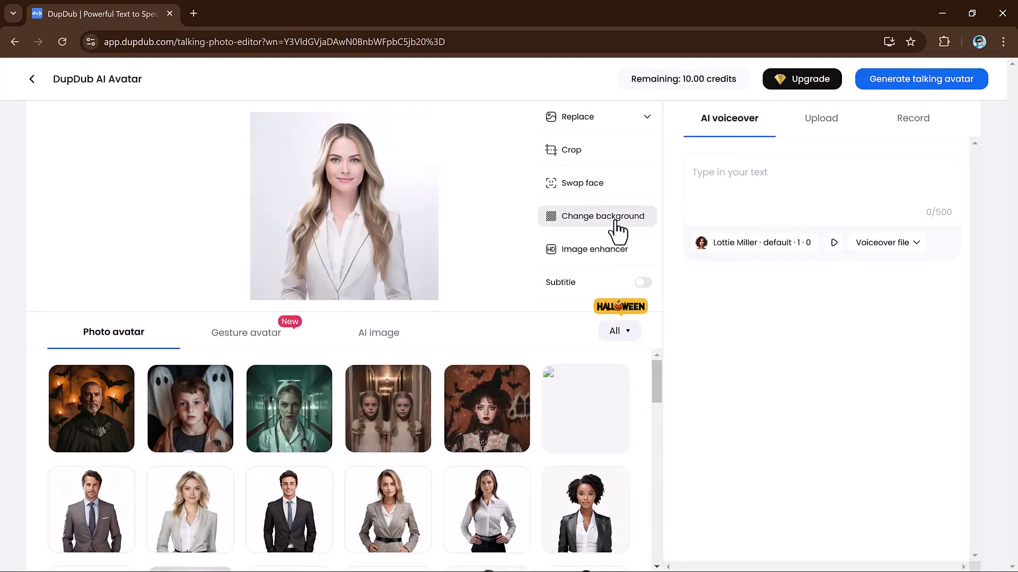
pyautogui.click(617, 217)
pyautogui.click(691, 197)
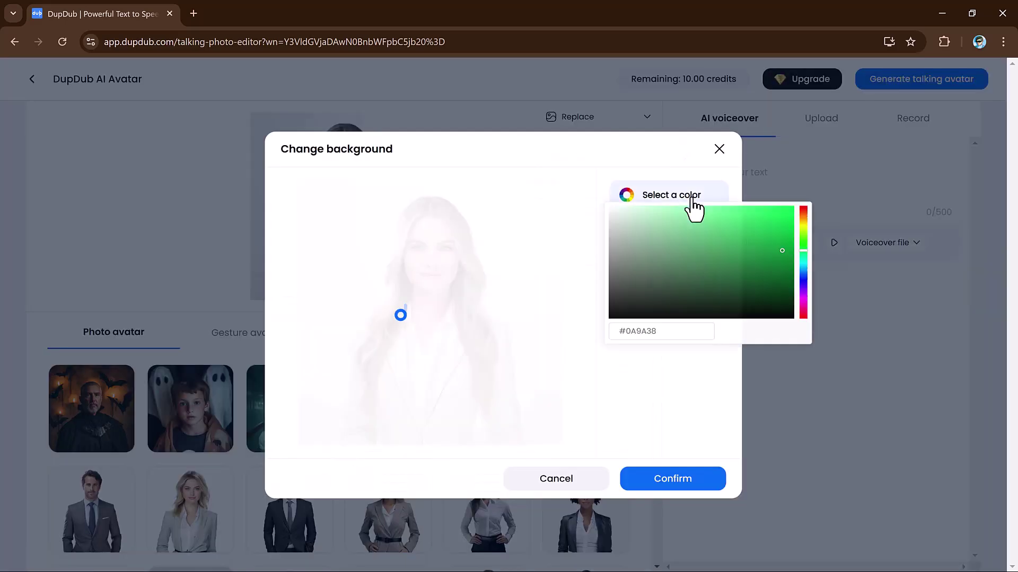
pyautogui.click(804, 284)
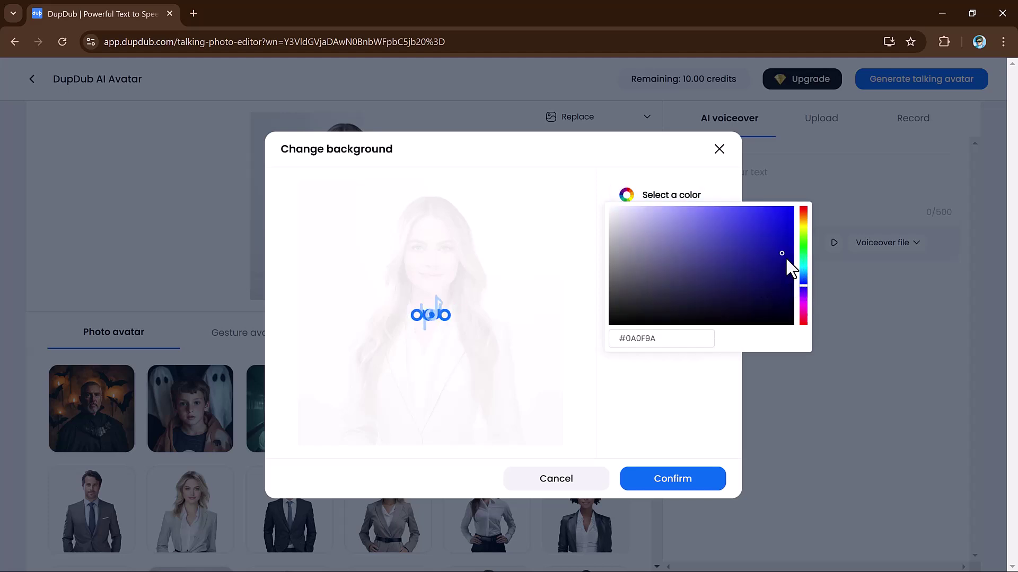
pyautogui.click(711, 294)
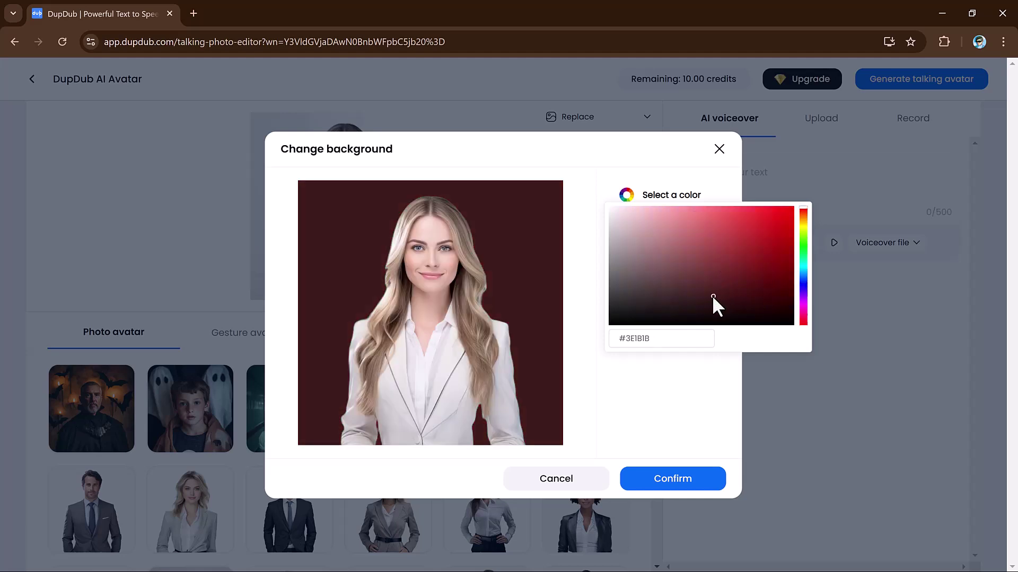
pyautogui.click(674, 480)
pyautogui.click(672, 480)
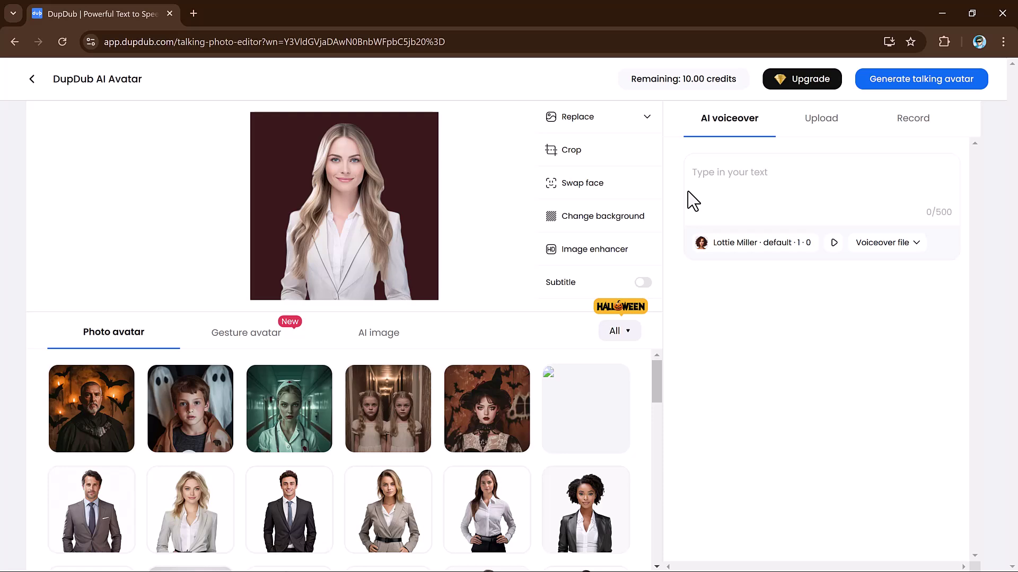
# Audition the Victor Hale, Beth Taylor and Bobbi Pod voices, then select Bobbi Pod
pyautogui.click(783, 260)
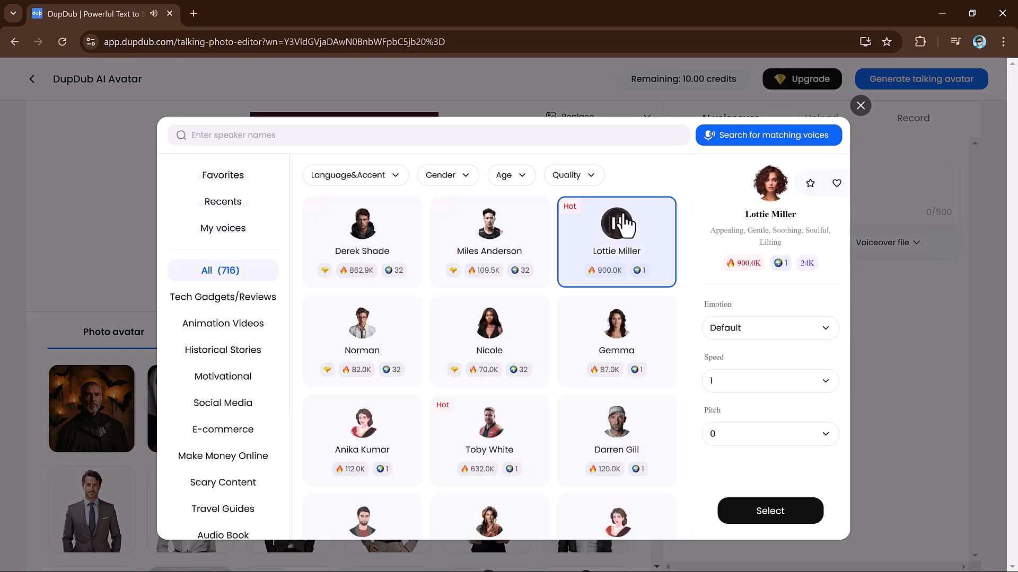
pyautogui.scroll(-4, 547, 352)
pyautogui.scroll(3, 546, 343)
pyautogui.scroll(15, 551, 352)
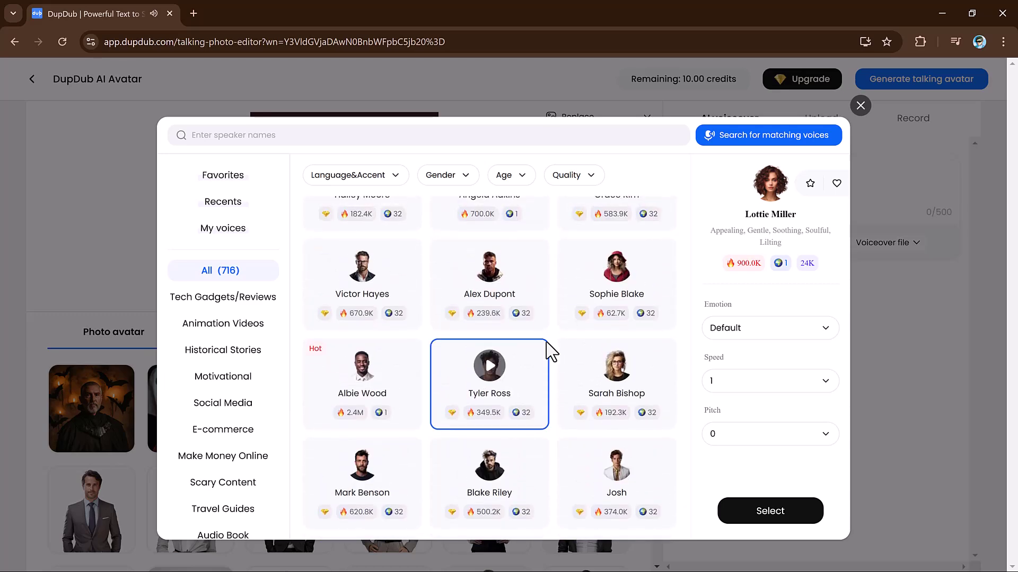
pyautogui.scroll(10, 551, 352)
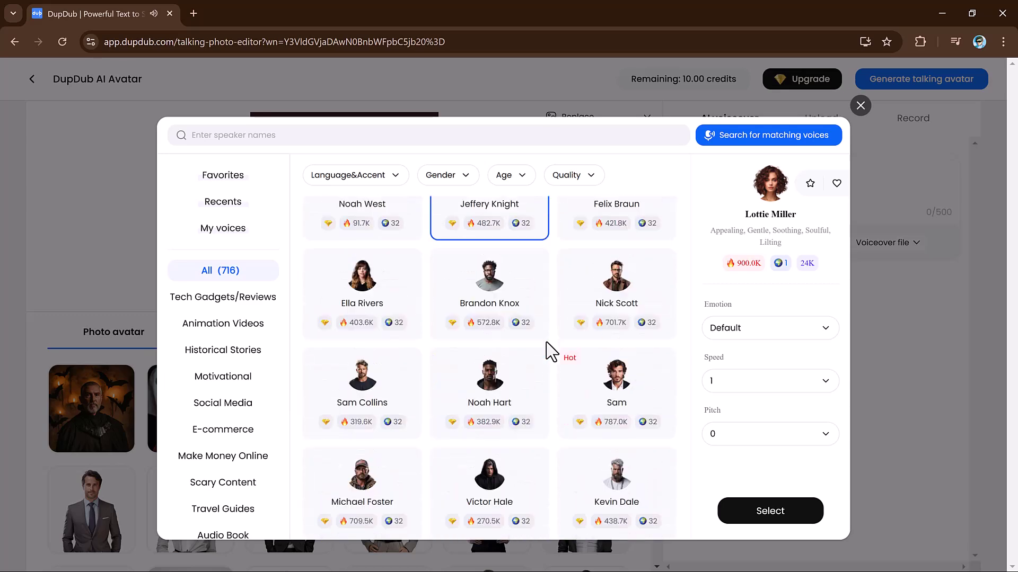
pyautogui.scroll(-2, 548, 352)
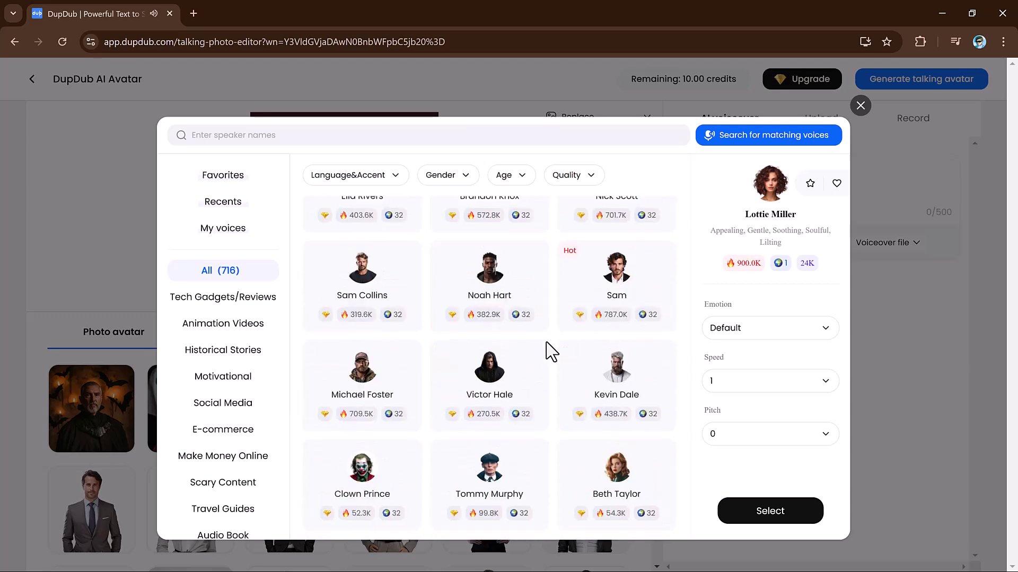
pyautogui.click(486, 371)
pyautogui.scroll(-3, 487, 371)
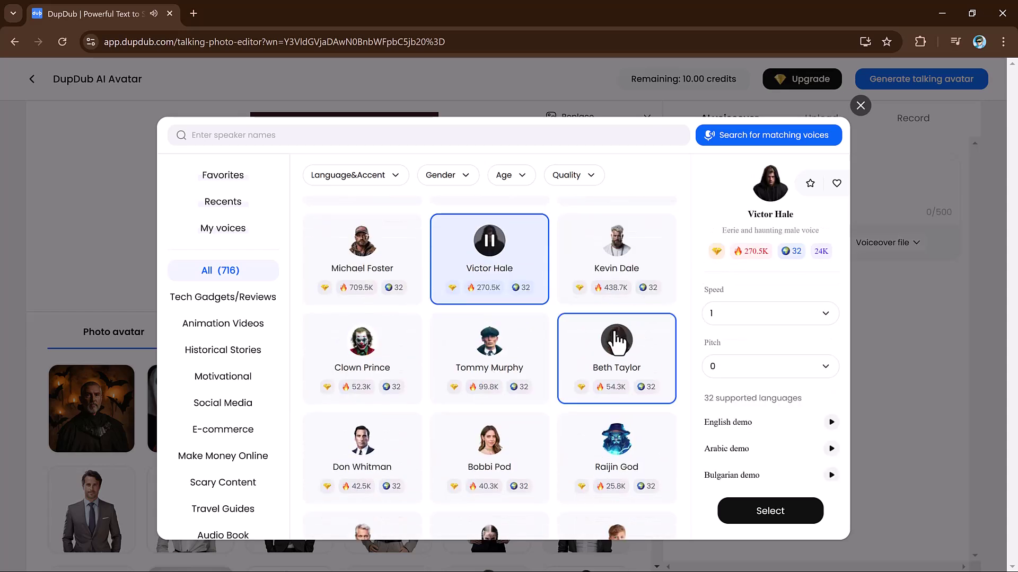
pyautogui.click(616, 348)
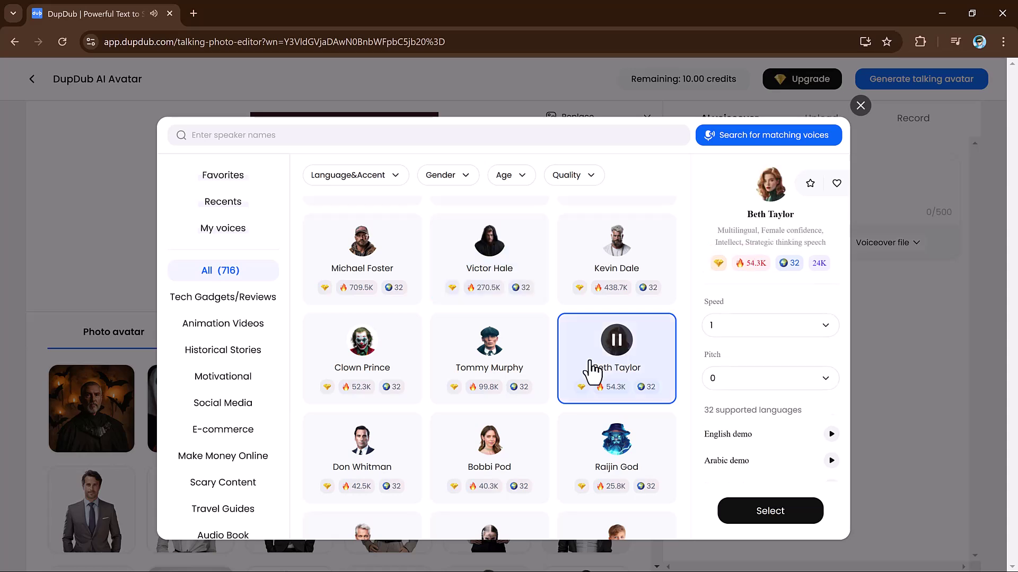
pyautogui.click(491, 439)
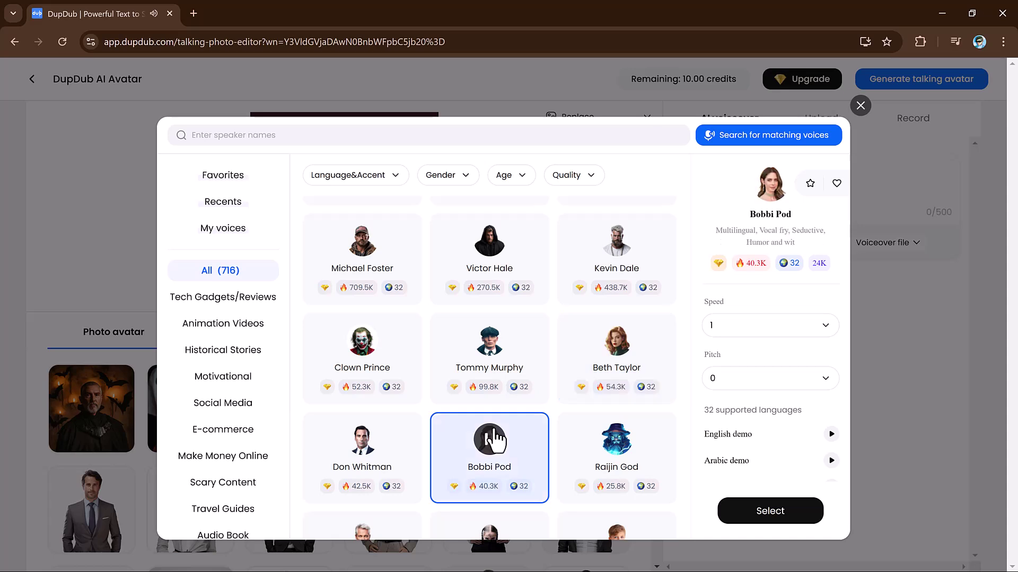
pyautogui.click(747, 510)
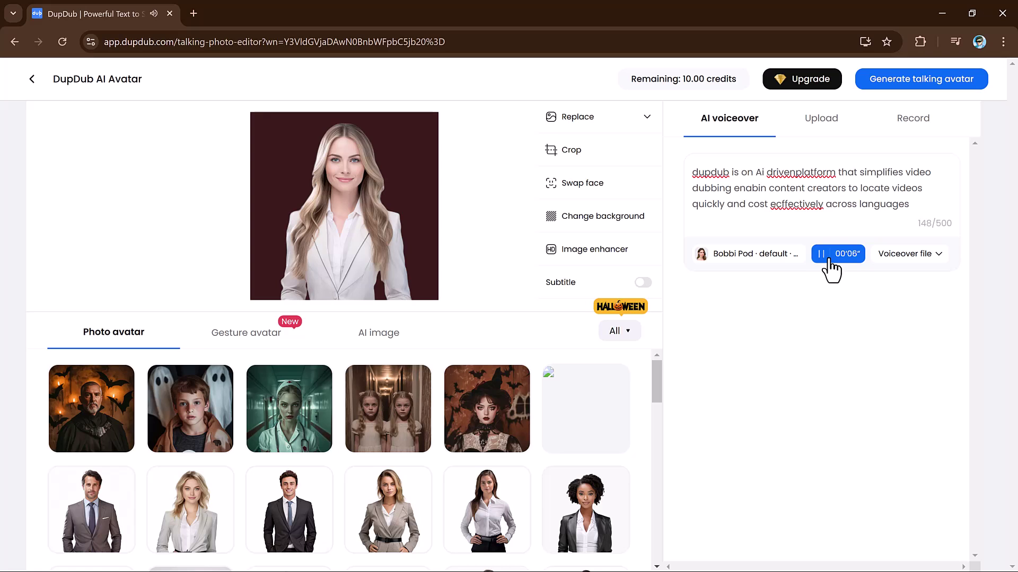
# Generate the talking avatar video, open its preview and download the 8-second video
pyautogui.click(896, 84)
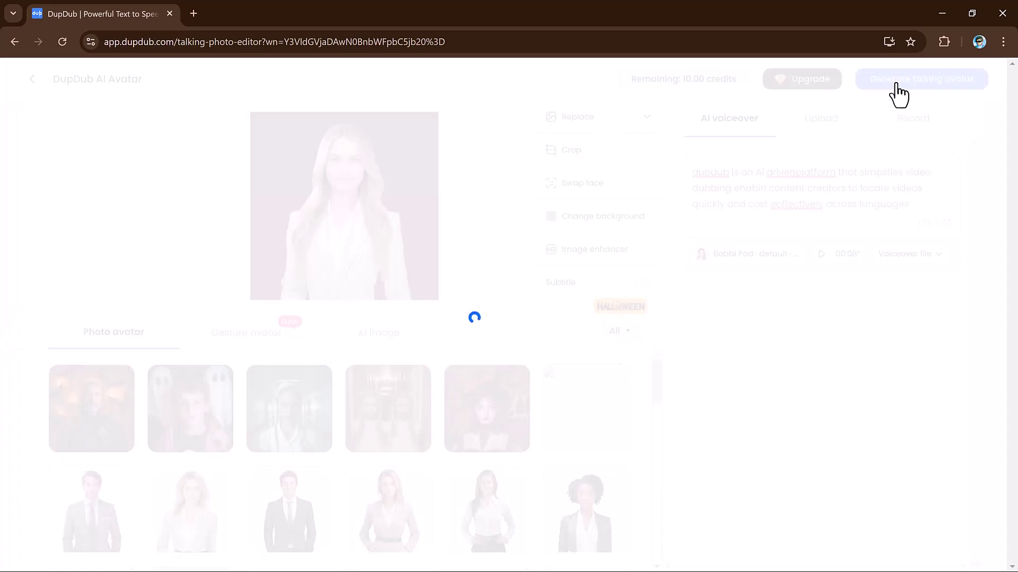
pyautogui.moveTo(270, 354)
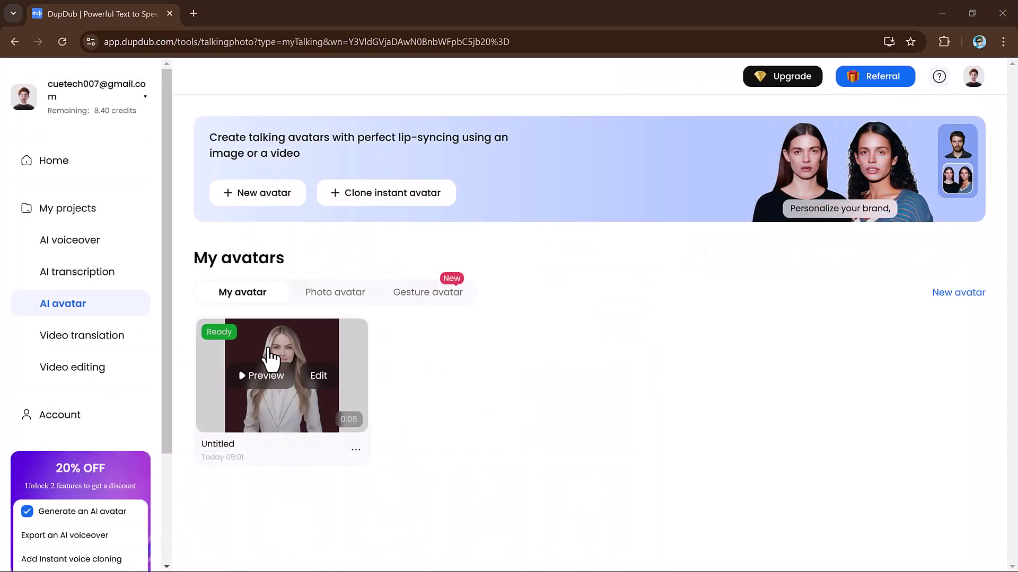
pyautogui.click(321, 395)
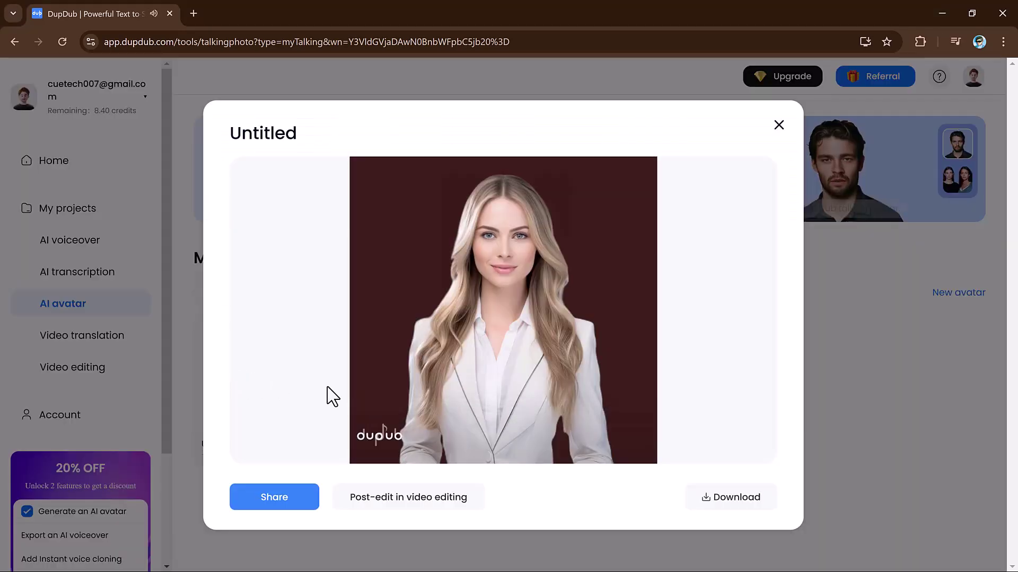
pyautogui.click(729, 503)
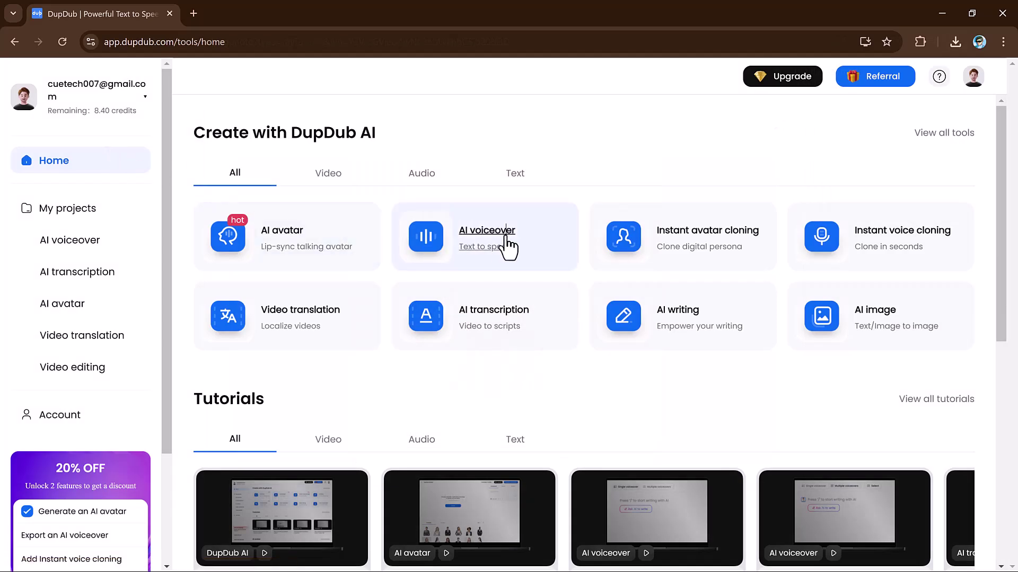
# Start an AI voiceover project and audition the Ella Thompson, Grace Kim and Matilda voices
pyautogui.click(508, 246)
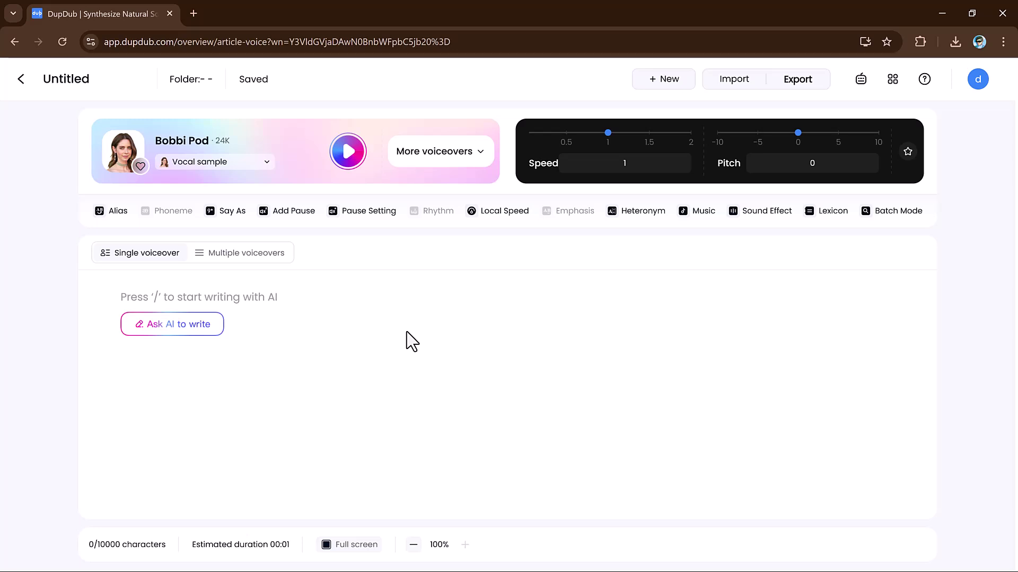
pyautogui.click(444, 154)
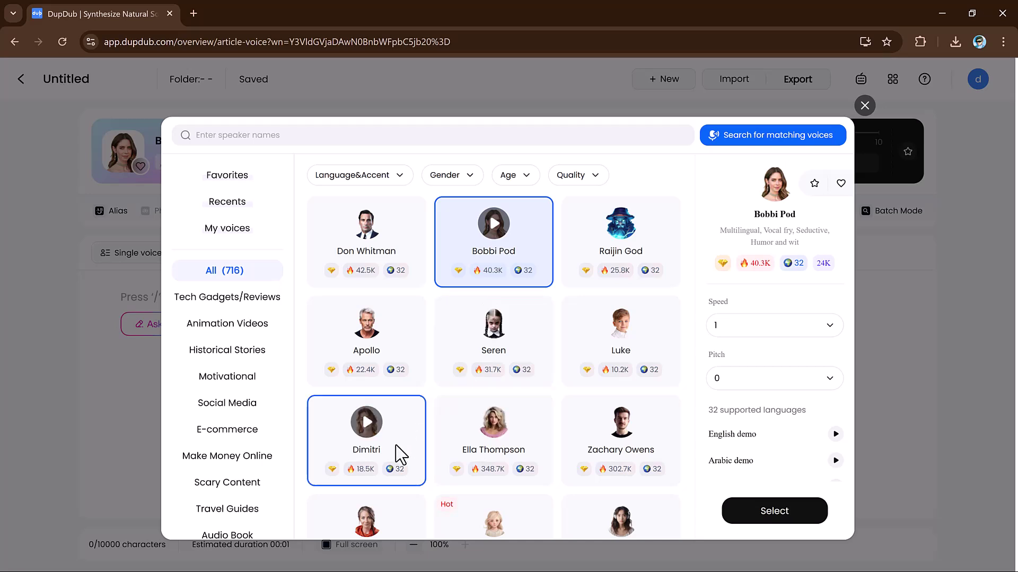
pyautogui.click(492, 428)
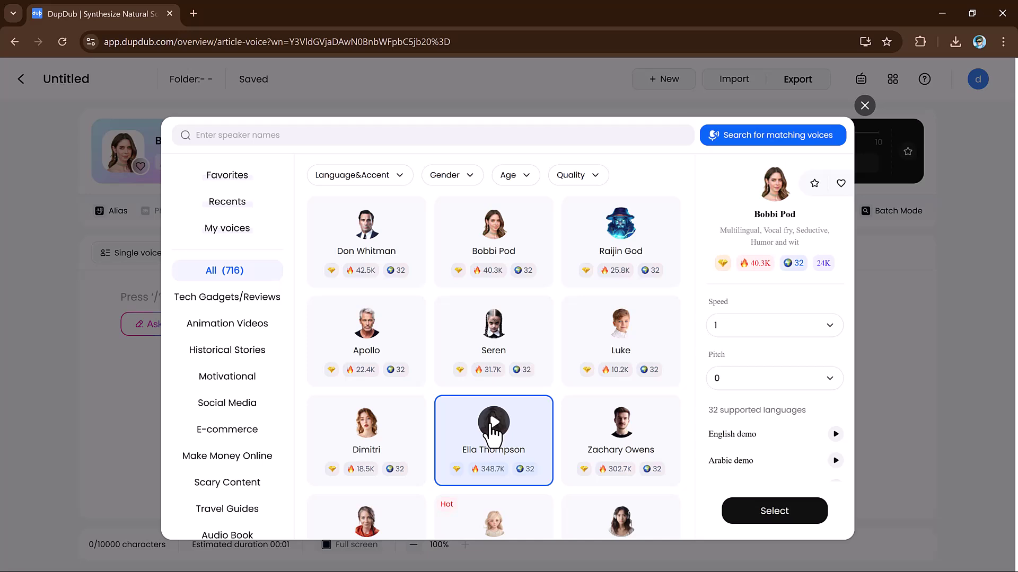
pyautogui.click(492, 424)
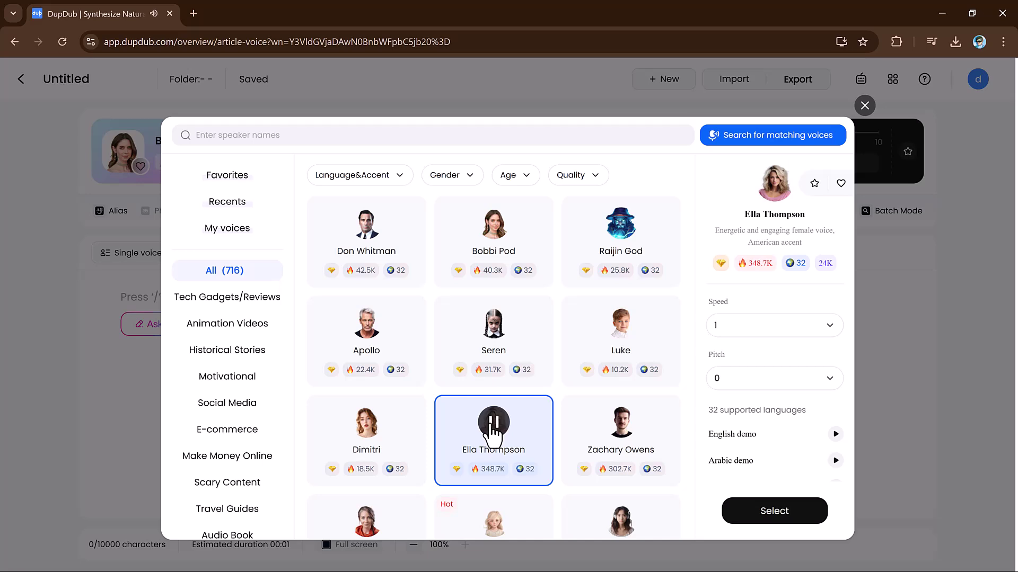
pyautogui.scroll(-3, 492, 433)
pyautogui.click(621, 365)
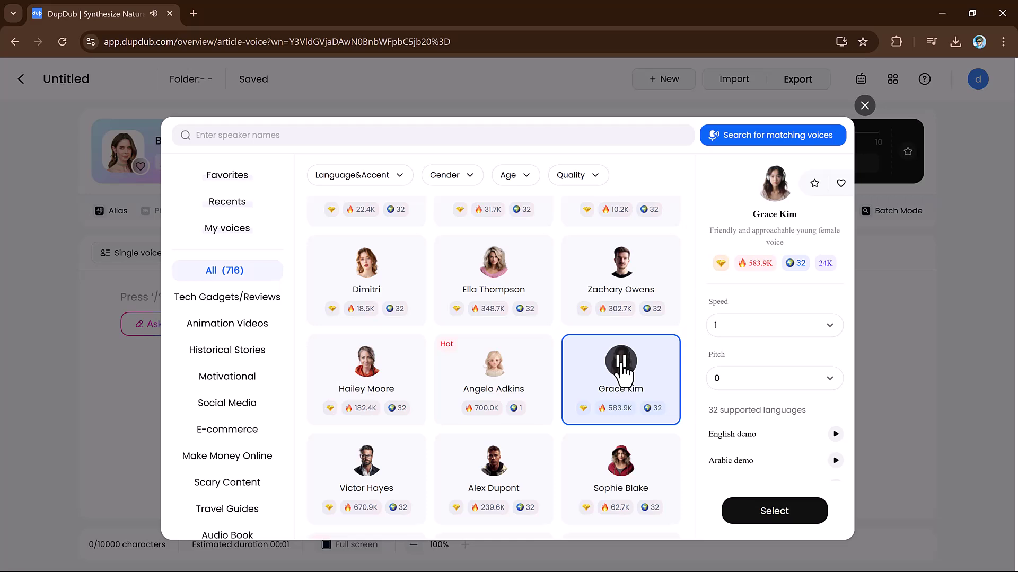
pyautogui.scroll(-5, 556, 397)
pyautogui.click(494, 414)
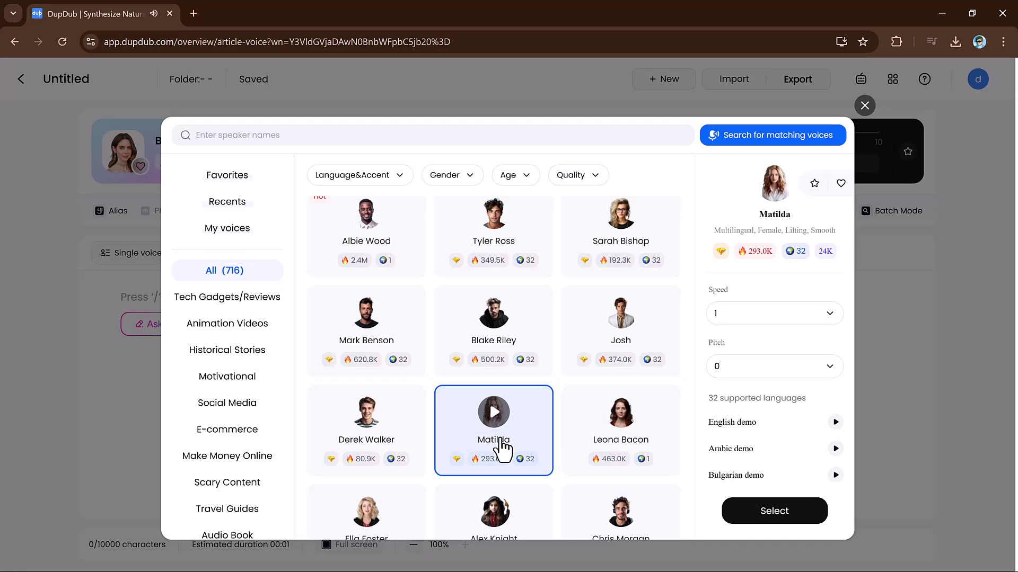
# Select Matilda, then have AI continue the social media script to 972 characters
pyautogui.click(762, 511)
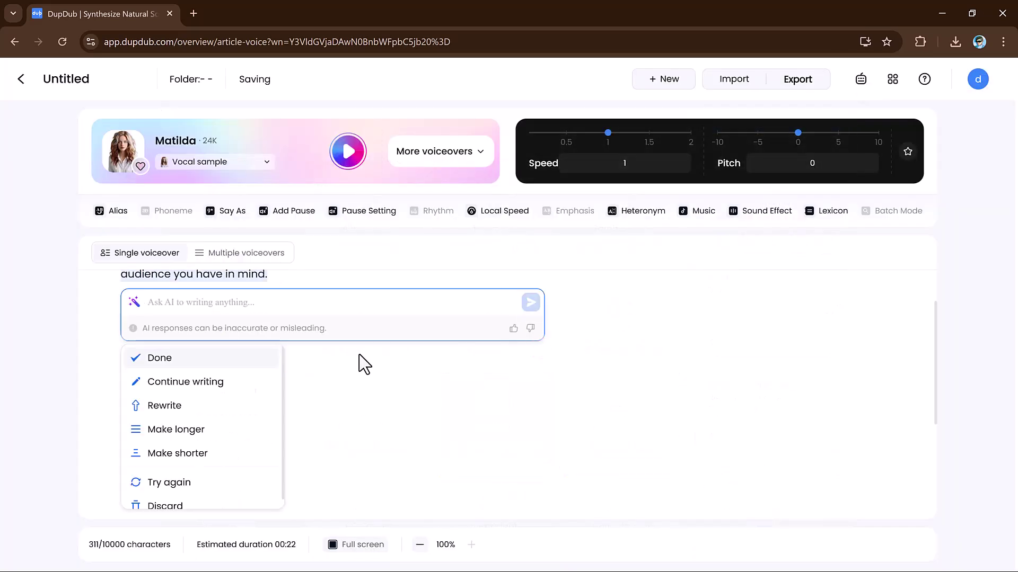
pyautogui.click(247, 367)
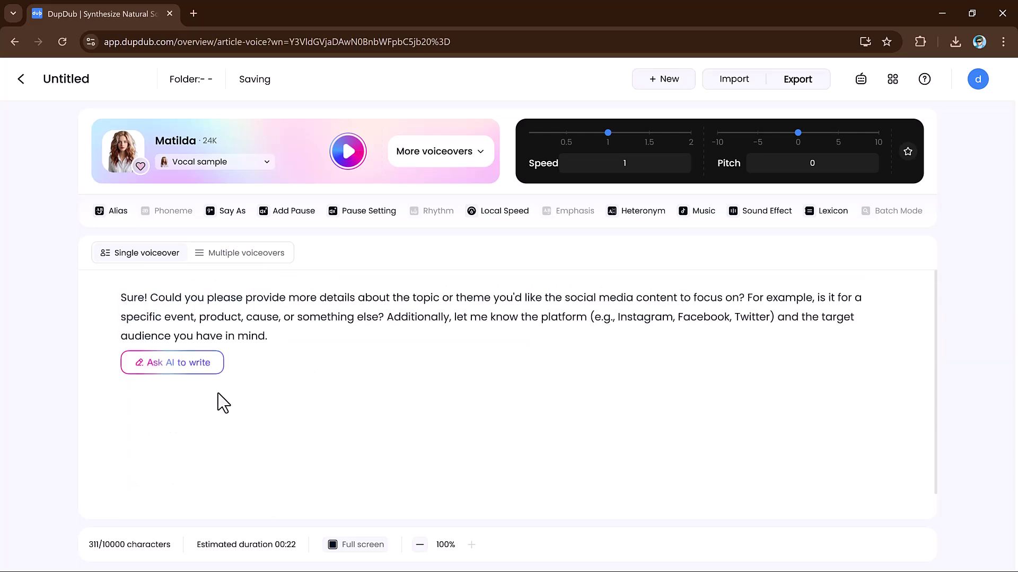
pyautogui.click(182, 366)
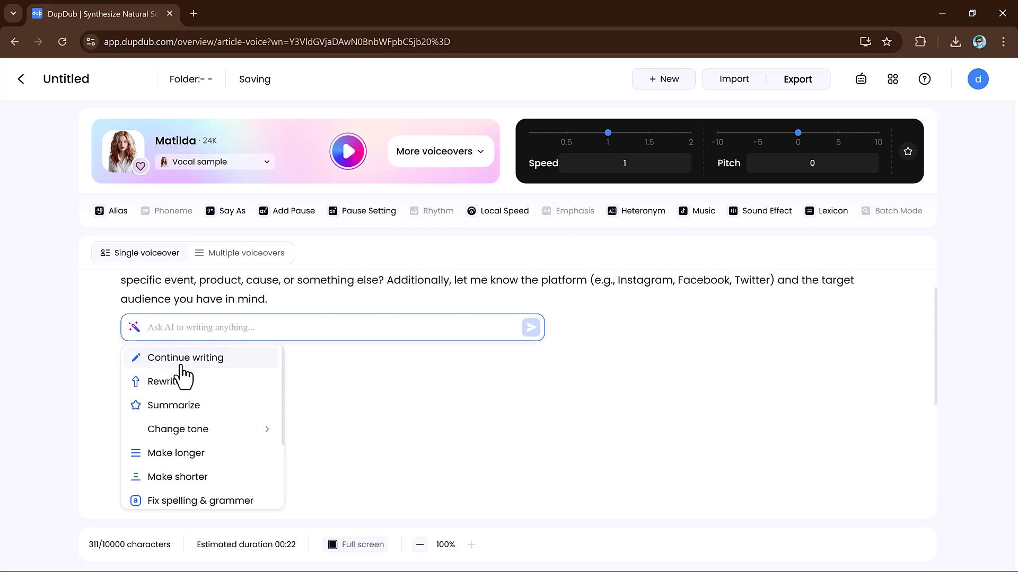
pyautogui.click(204, 360)
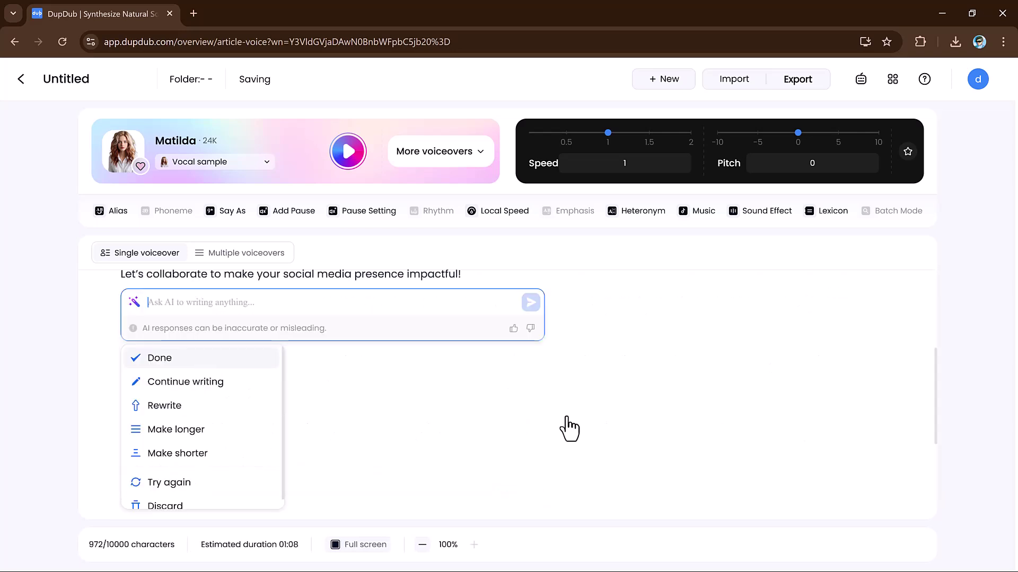
pyautogui.click(491, 402)
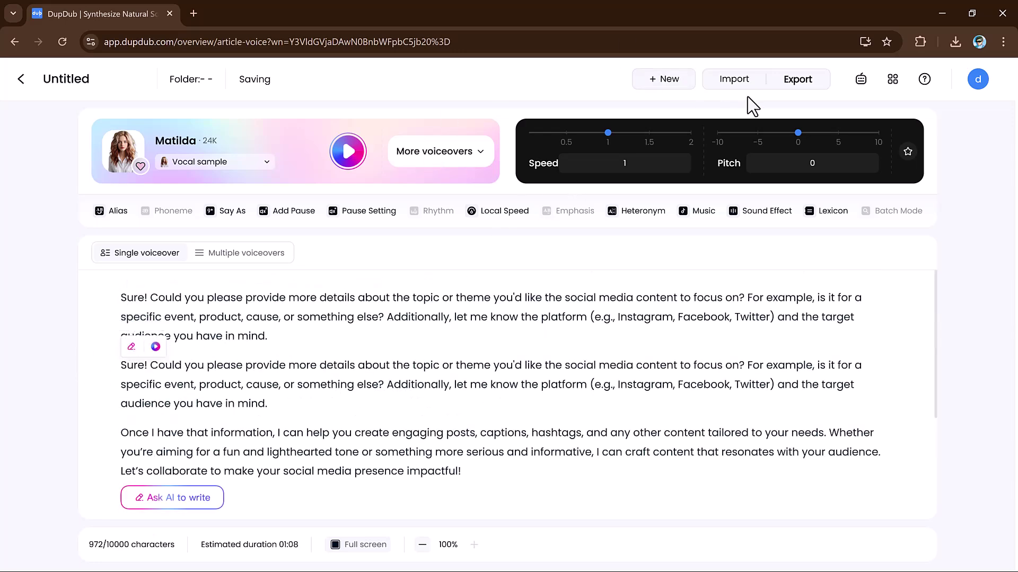
# Export the Matilda voiceover as a WAV file and play back the 1:03 audio
pyautogui.click(798, 79)
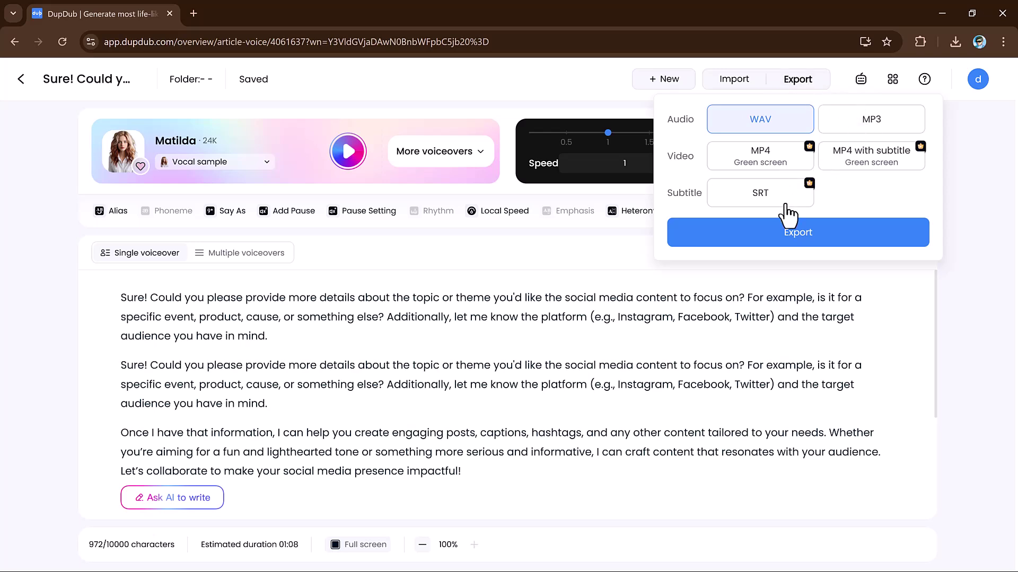
pyautogui.click(800, 234)
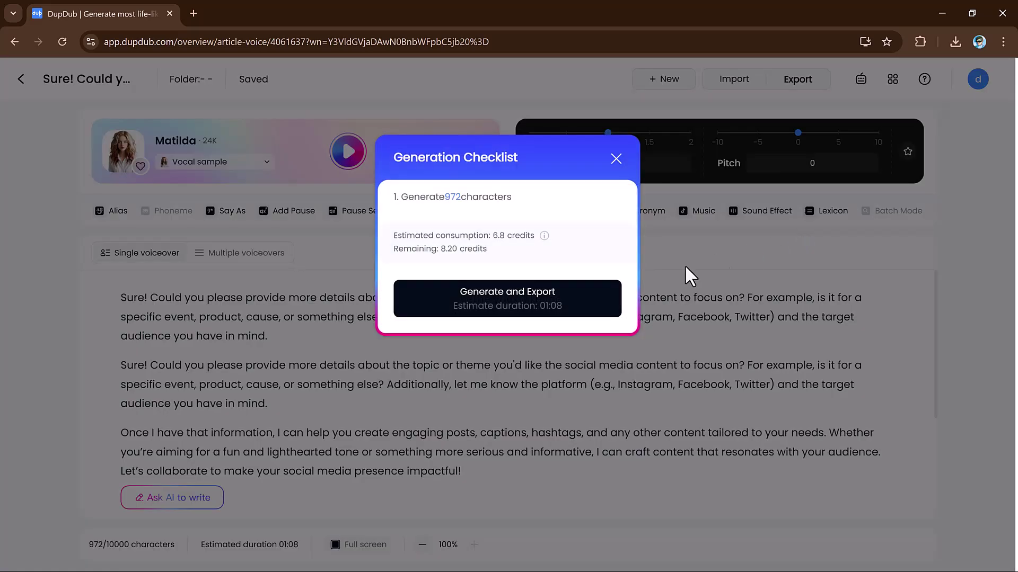
pyautogui.click(542, 309)
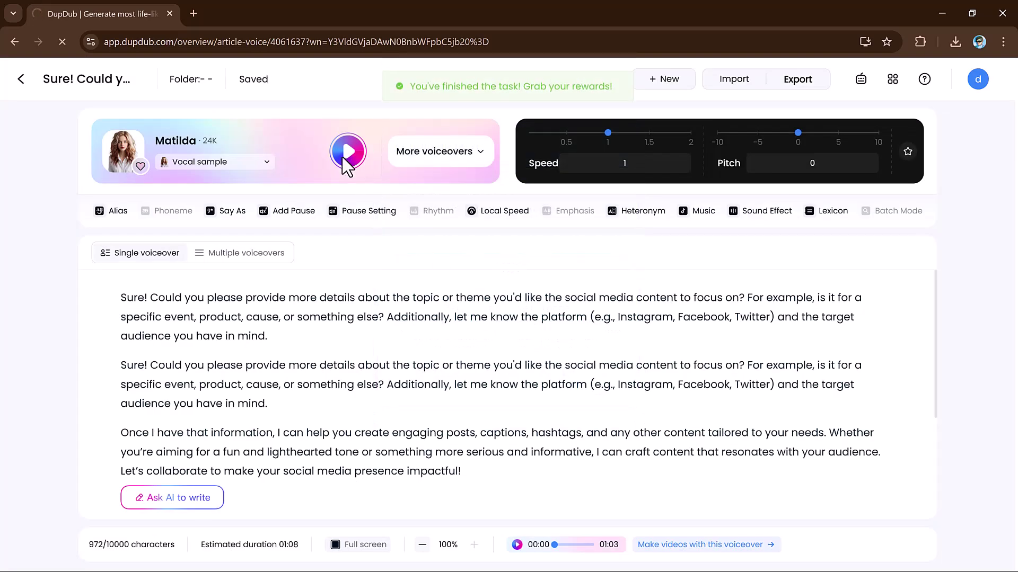
pyautogui.click(345, 157)
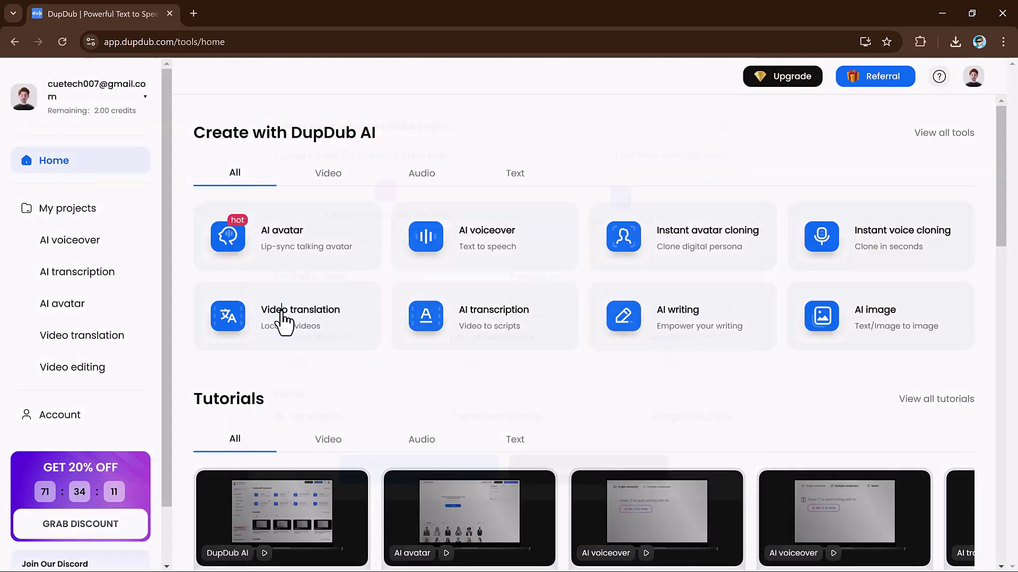
# Load the free sample video and translate it from English into Greek
pyautogui.click(283, 322)
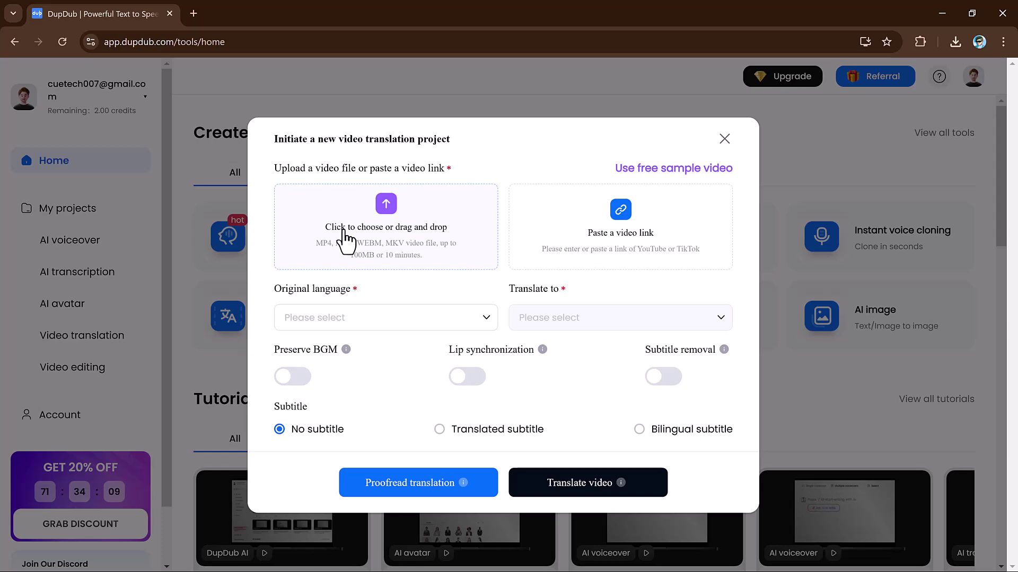
pyautogui.click(571, 216)
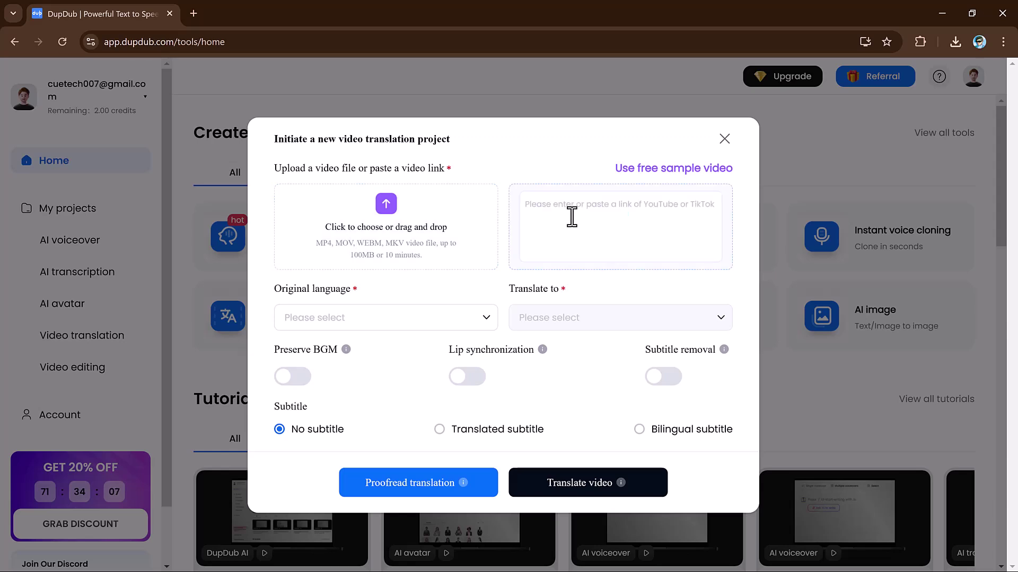
pyautogui.click(676, 169)
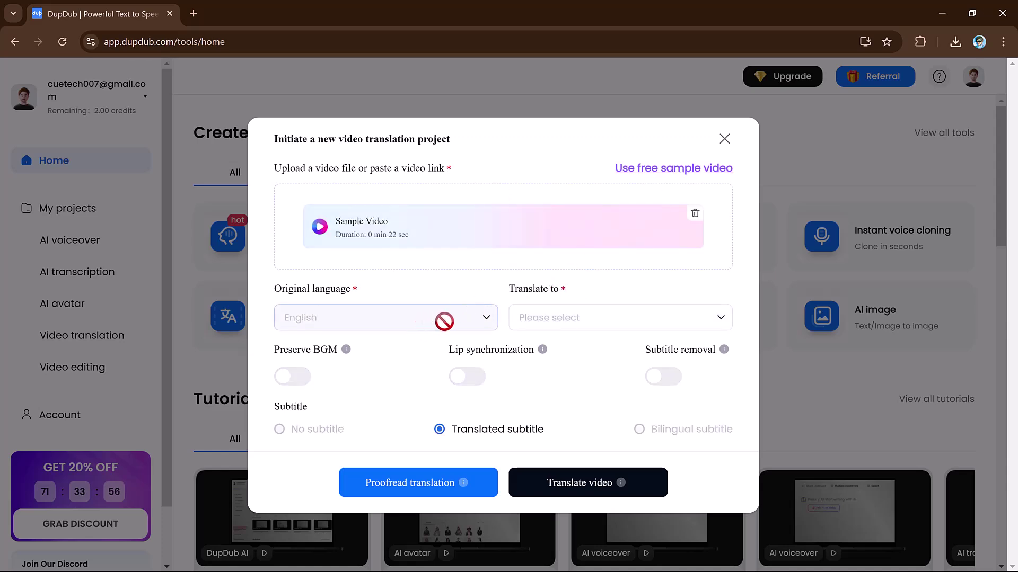
pyautogui.click(591, 323)
pyautogui.click(602, 401)
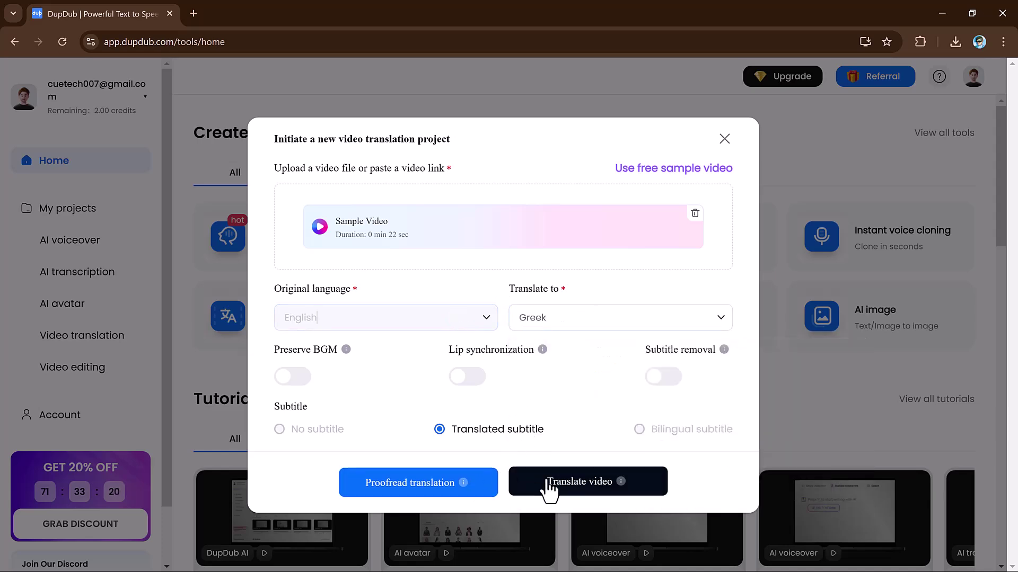
pyautogui.click(548, 482)
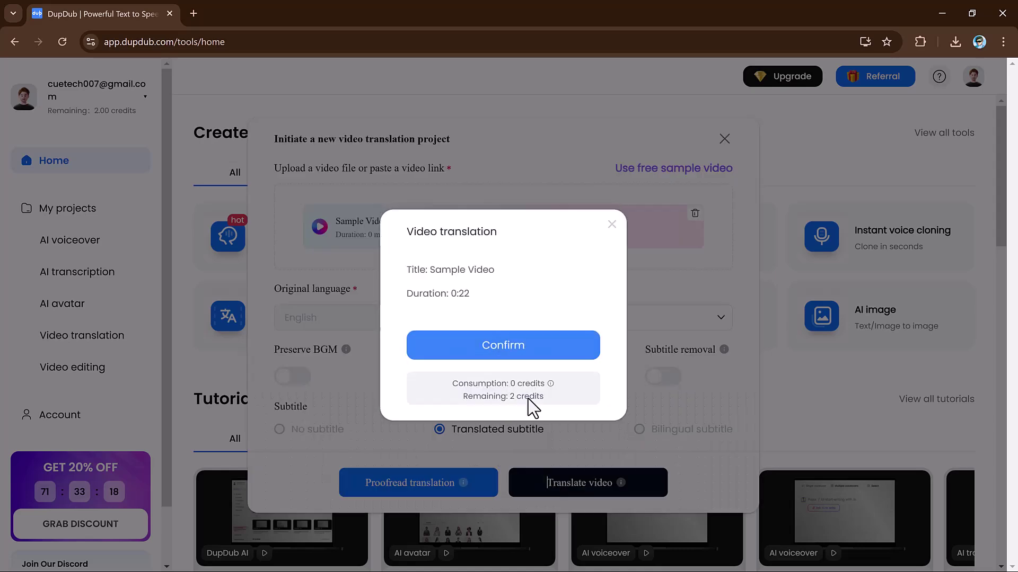
pyautogui.click(532, 364)
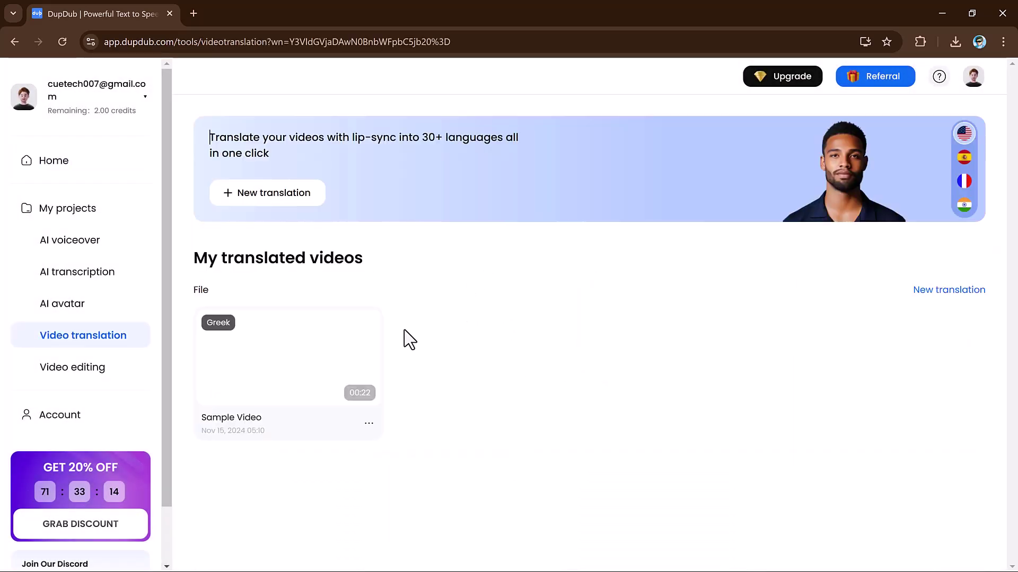
# Preview the Greek-translated Sample Video with its subtitles
pyautogui.click(268, 358)
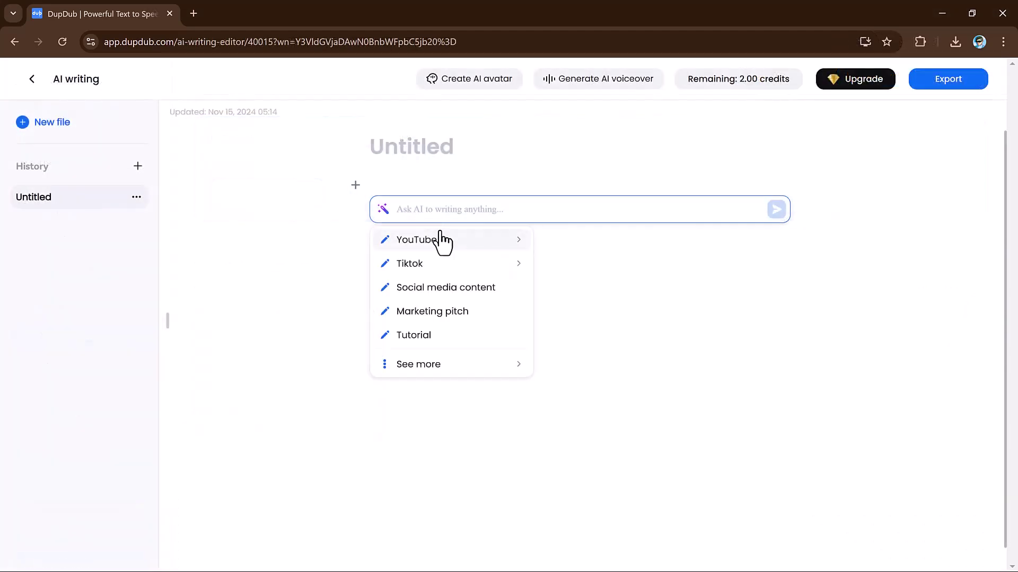
# Generate a YouTube video script about 'social media content' with AI and keep it
pyautogui.moveTo(441, 242)
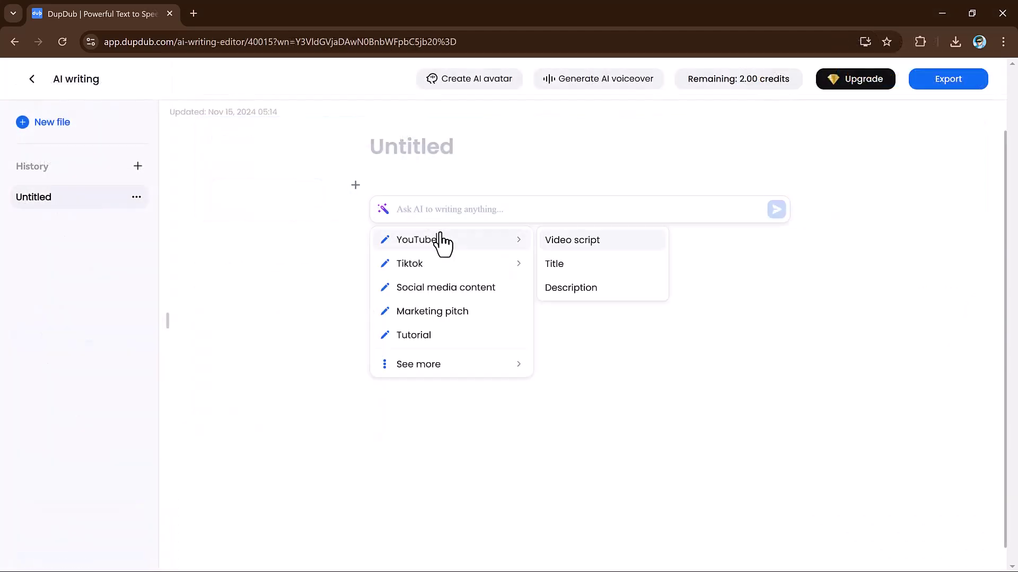
pyautogui.click(583, 240)
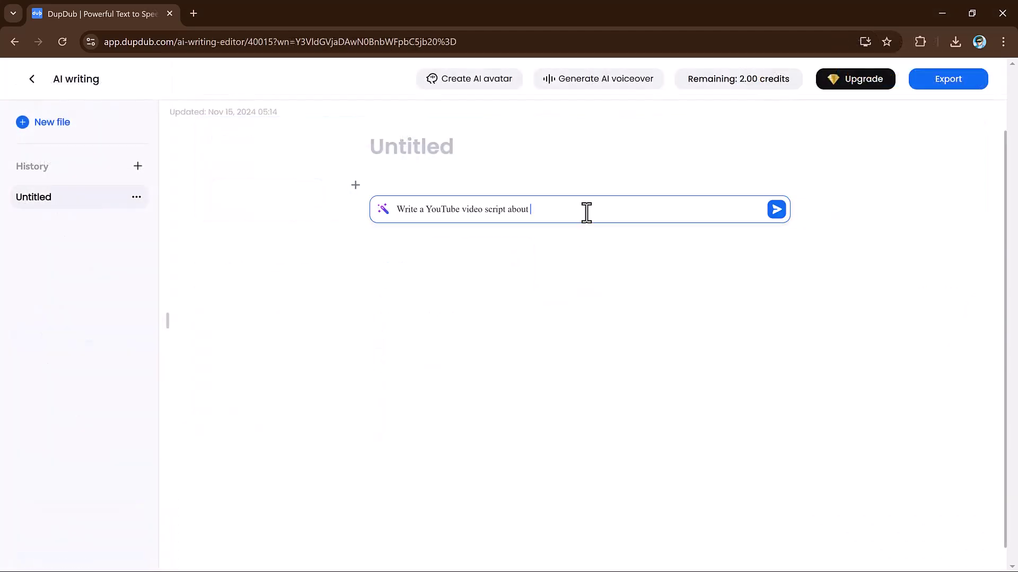
pyautogui.write('social media content')
pyautogui.click(777, 211)
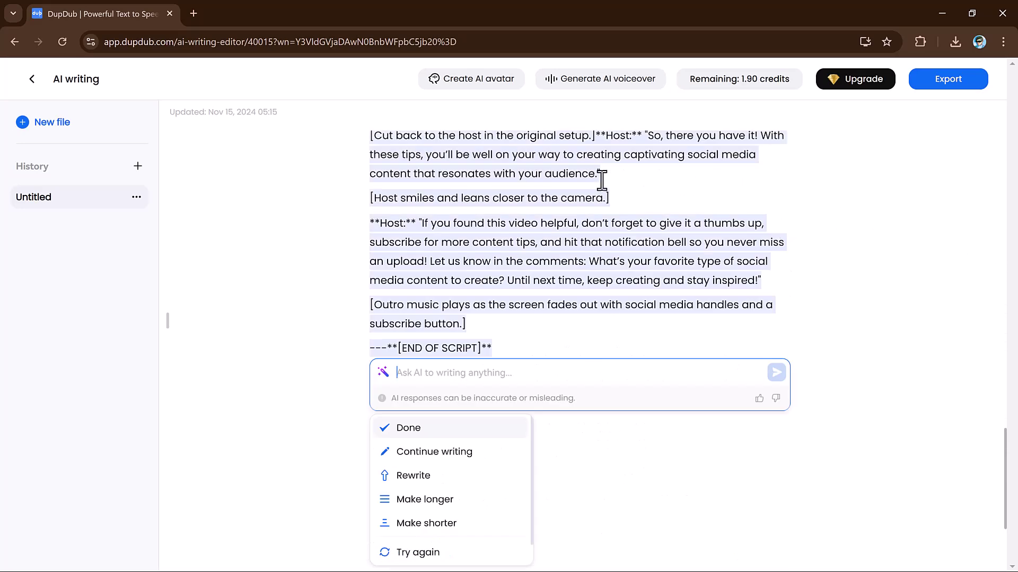
pyautogui.click(478, 433)
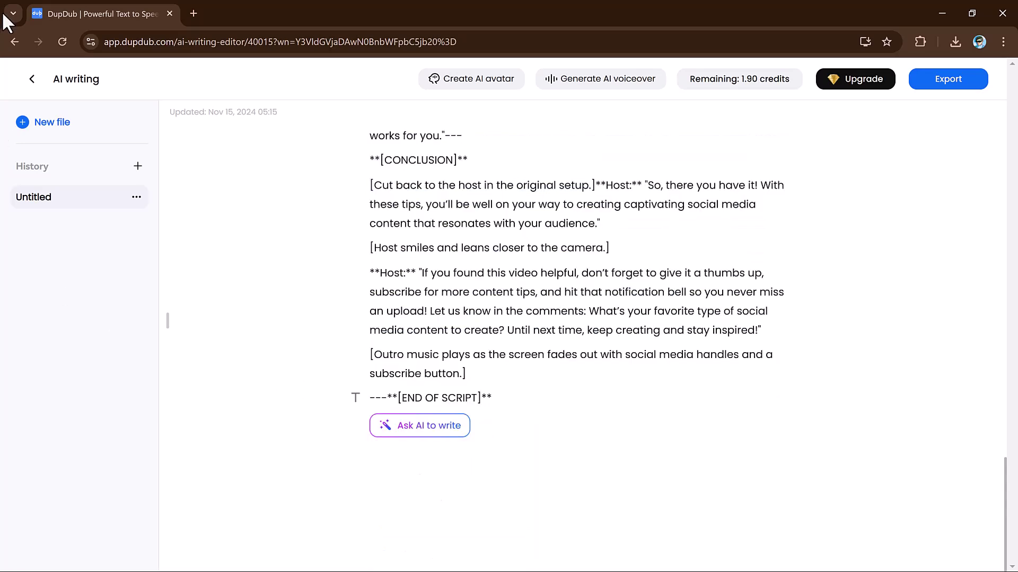
# Generate AI images from the prompt 'an avatar of an Indian woman, frontal facing, dressing beautifully, with decorations'
pyautogui.click(31, 78)
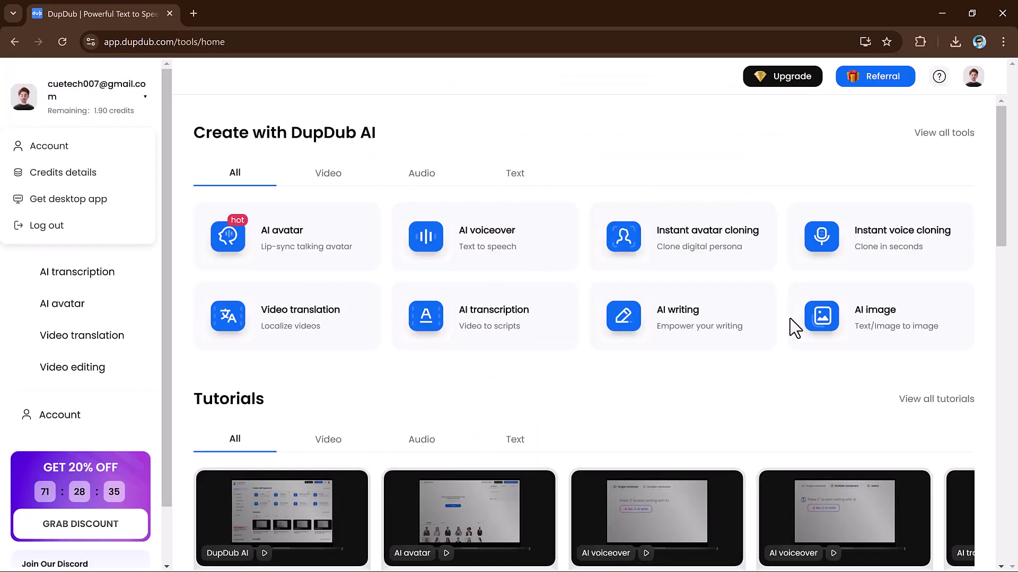
pyautogui.click(855, 329)
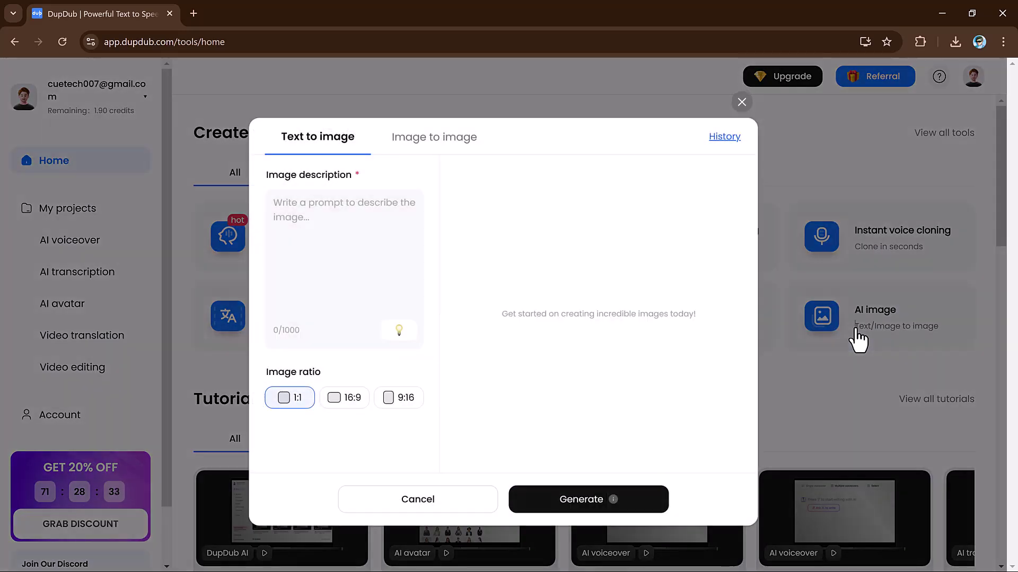
pyautogui.click(379, 277)
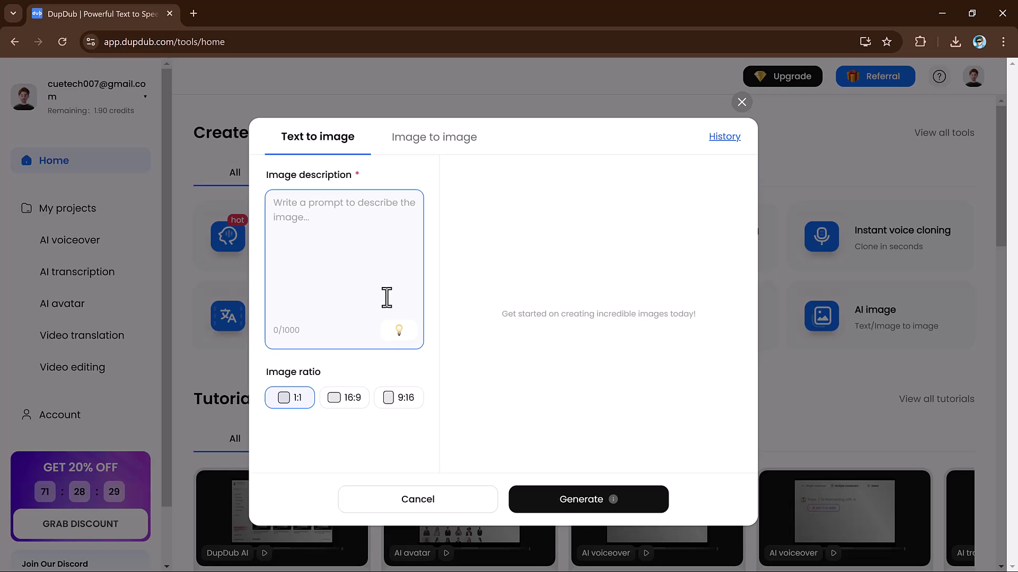
pyautogui.write('an avatar of an Indian woman, frontal facing, dressing beautifully, with decorations, singing, light-color background')
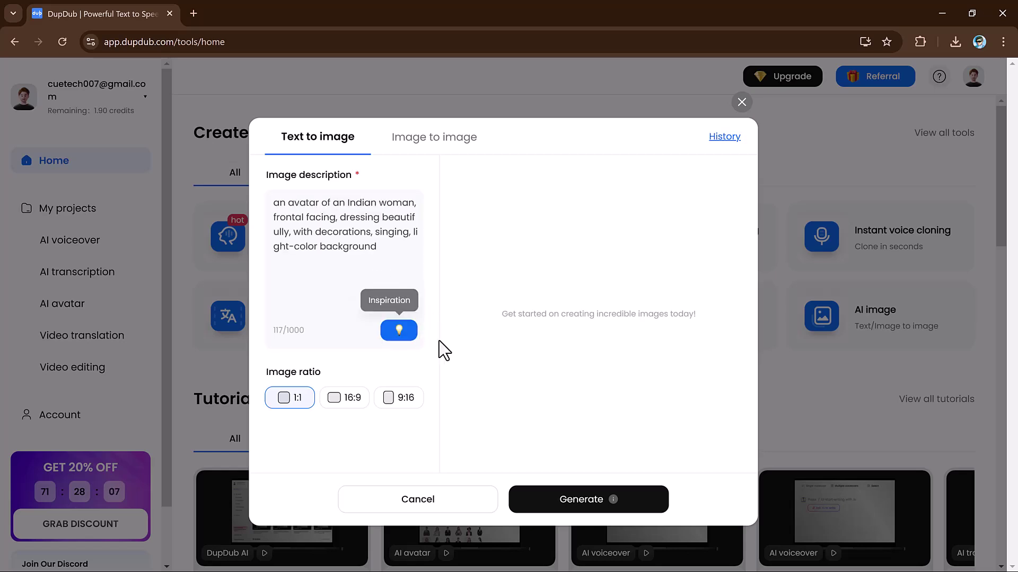
pyautogui.click(582, 501)
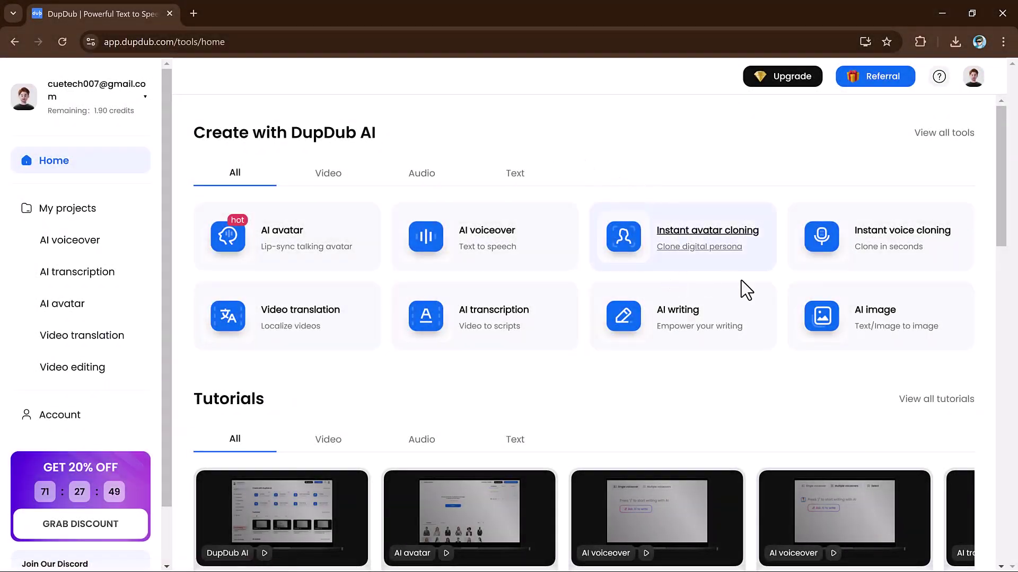
# Scroll through the home page's AI avatar and AI voiceover galleries
pyautogui.scroll(-6, 615, 403)
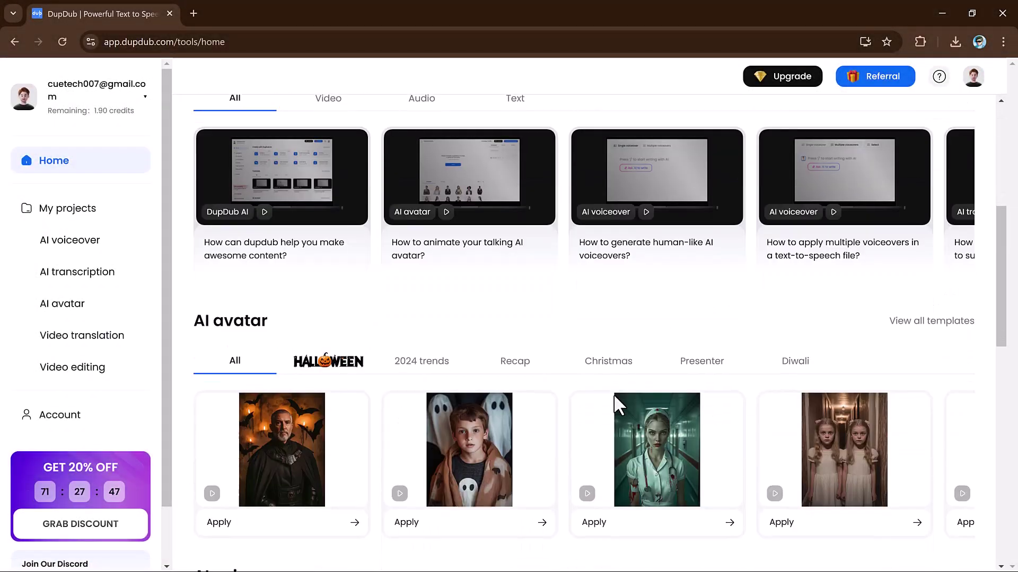
pyautogui.scroll(-4, 615, 405)
pyautogui.scroll(-3, 619, 405)
pyautogui.scroll(-5, 619, 406)
pyautogui.scroll(-3, 619, 406)
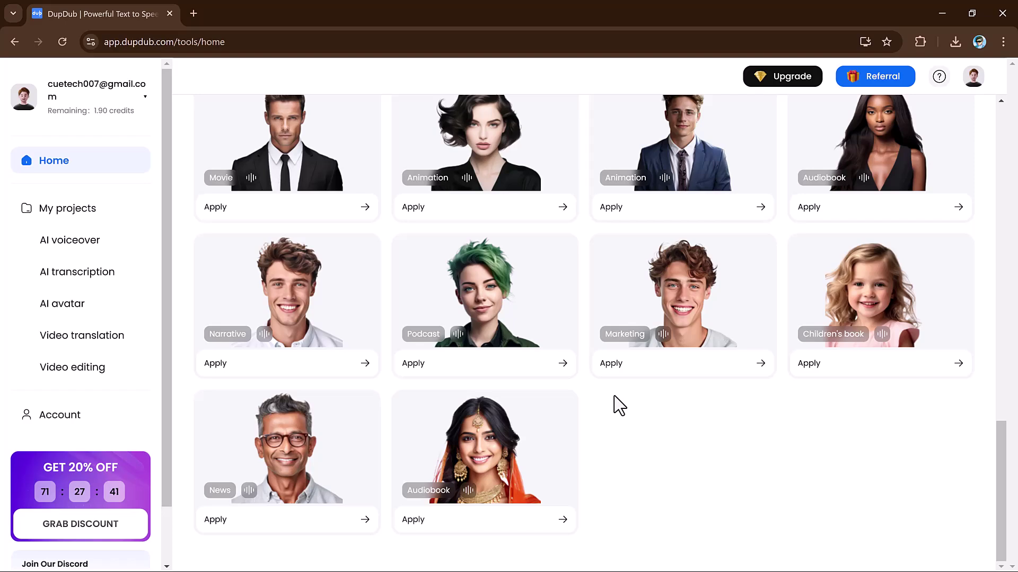
pyautogui.scroll(10, 619, 406)
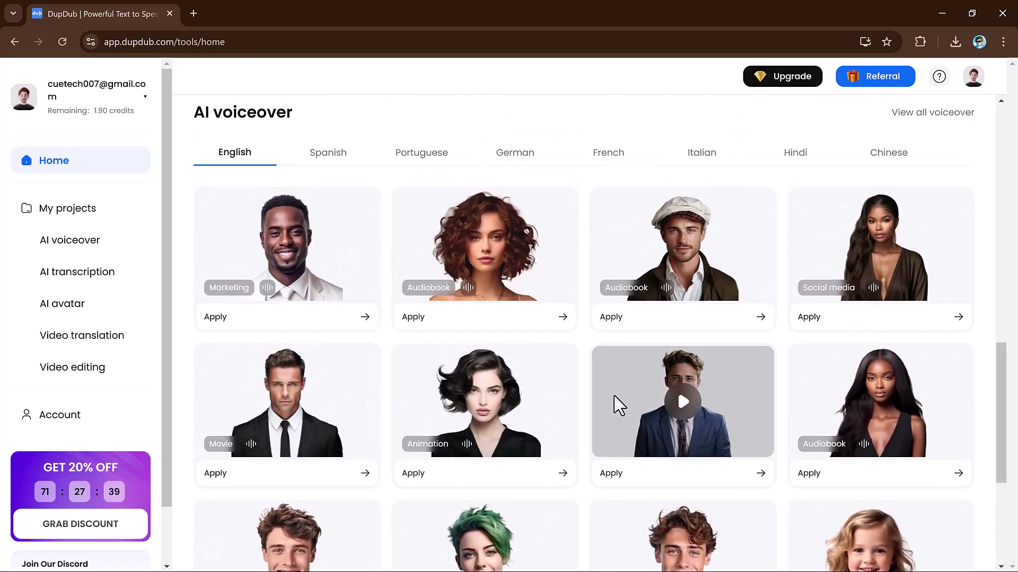
pyautogui.scroll(8, 619, 406)
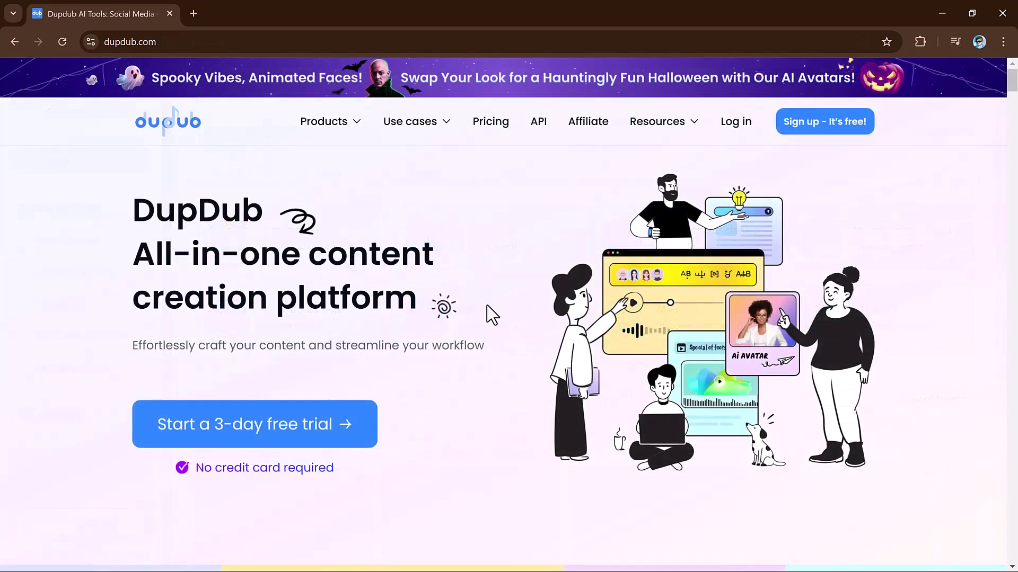
# Scroll the dupdub.com landing page down to the Inspired user feedback section
pyautogui.scroll(-7, 492, 315)
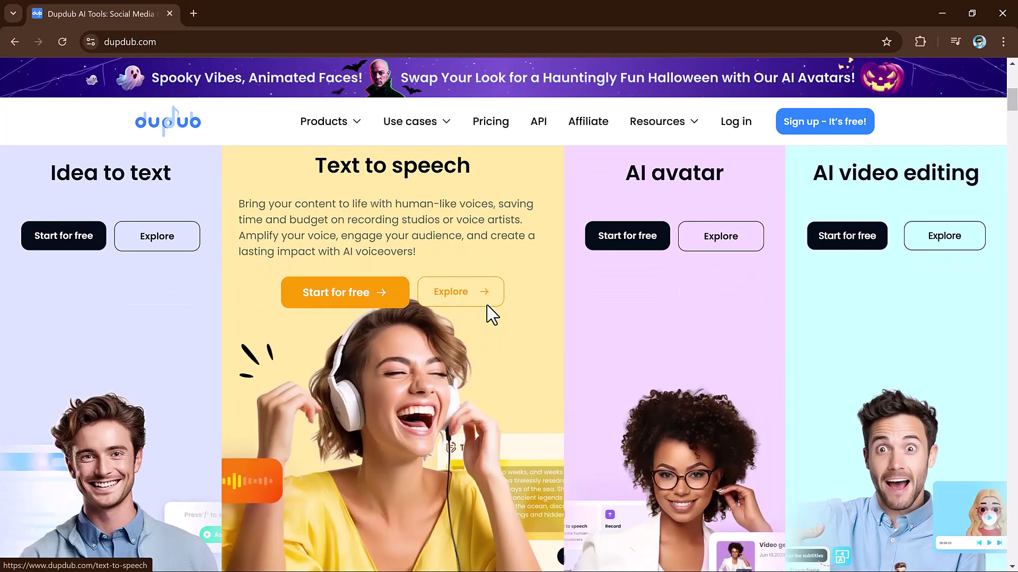
pyautogui.scroll(-8, 487, 306)
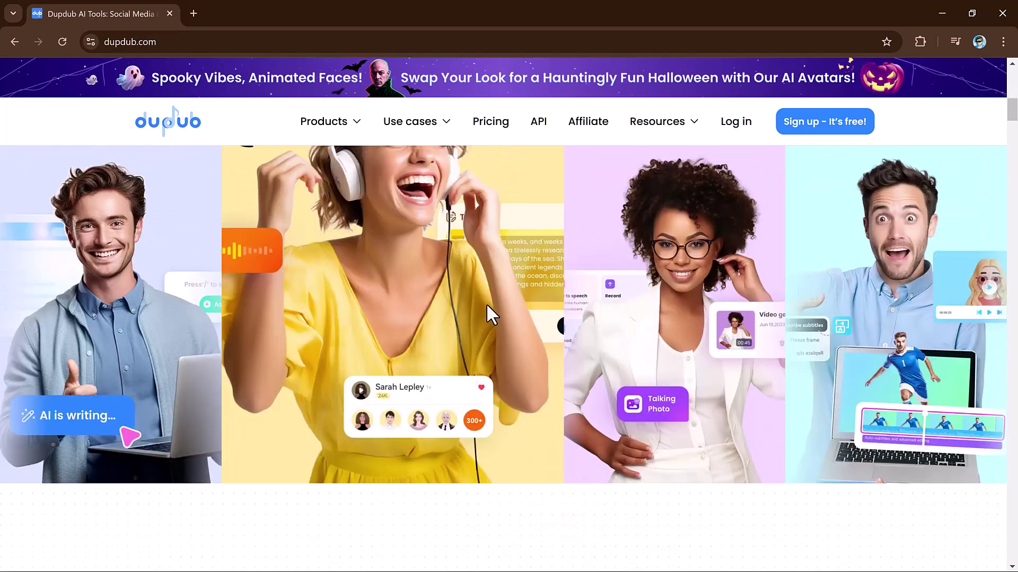
pyautogui.scroll(-3, 491, 314)
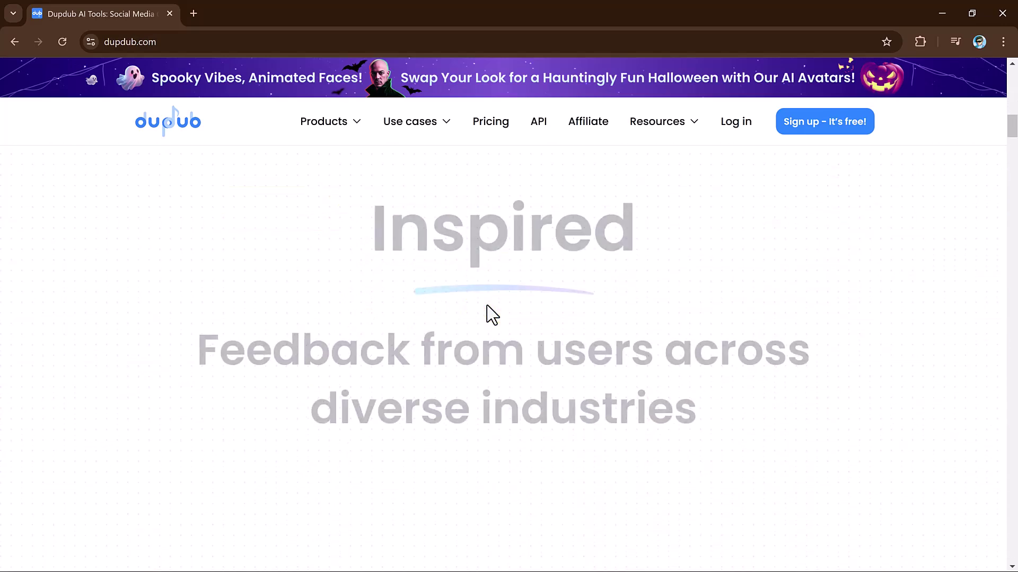